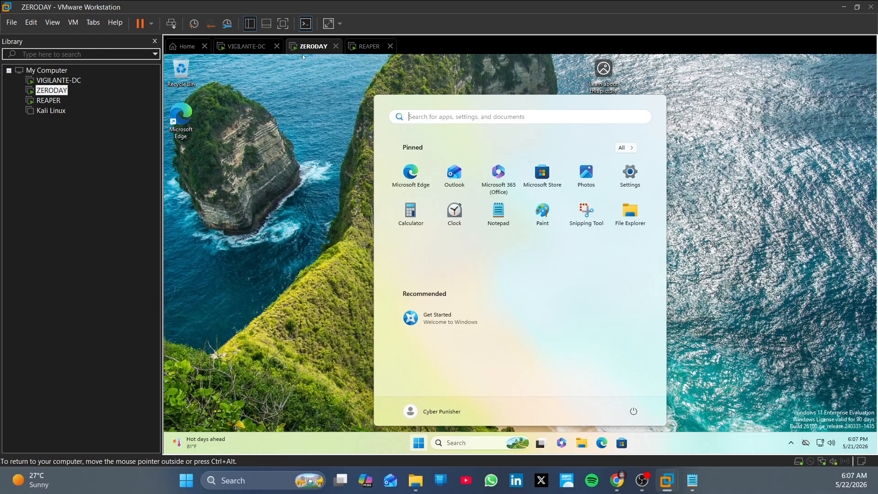
# - Create a new folder named "share" in the root of the Local Disk (C:) on the ZERODAY machine
pyautogui.press('super')
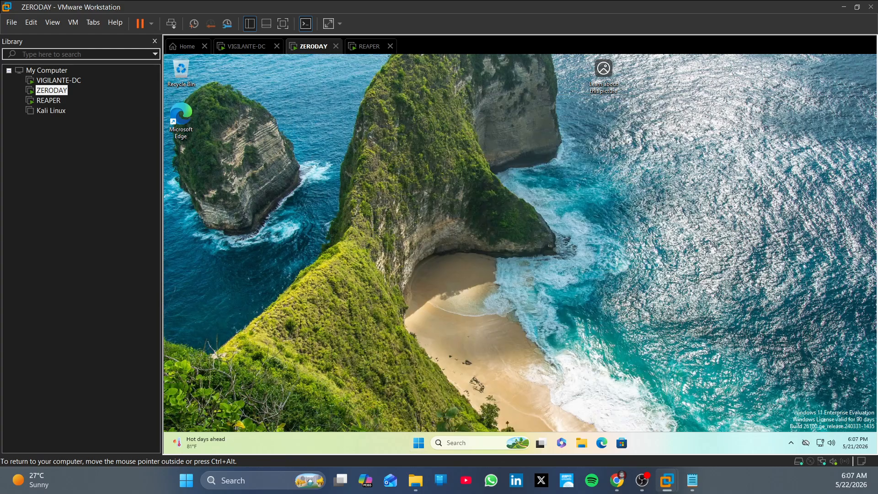
pyautogui.click(582, 450)
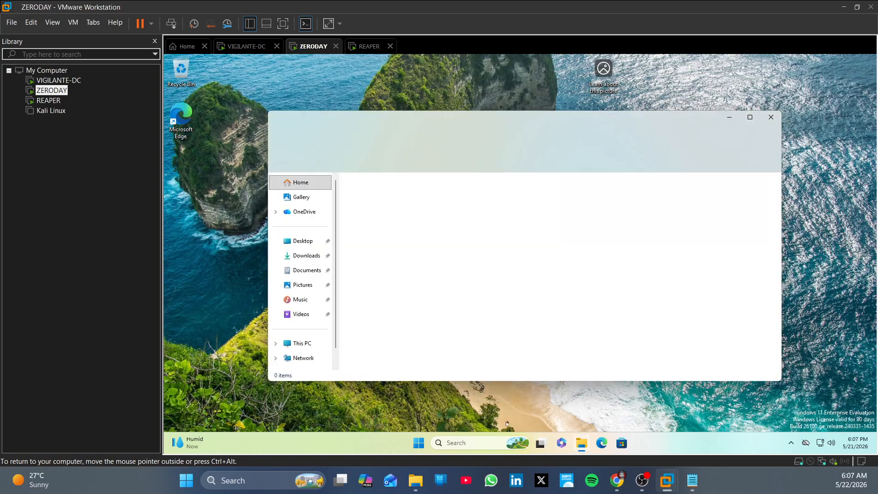
pyautogui.click(306, 343)
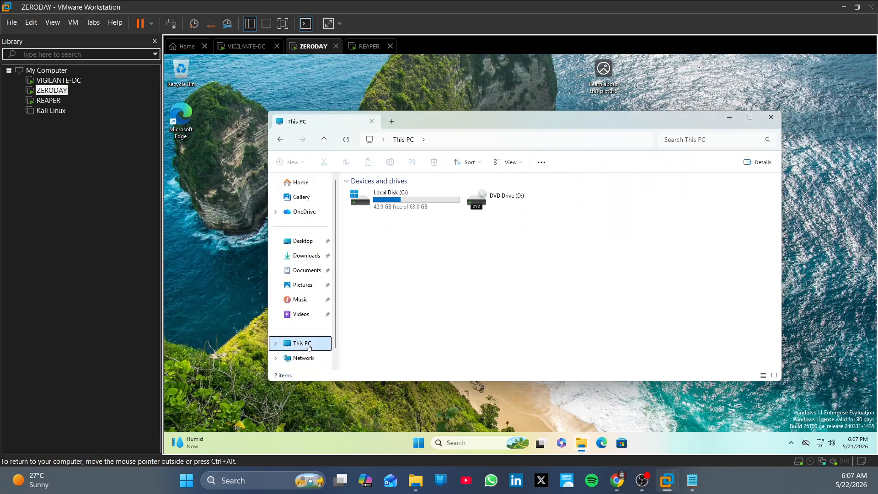
pyautogui.doubleClick(402, 199)
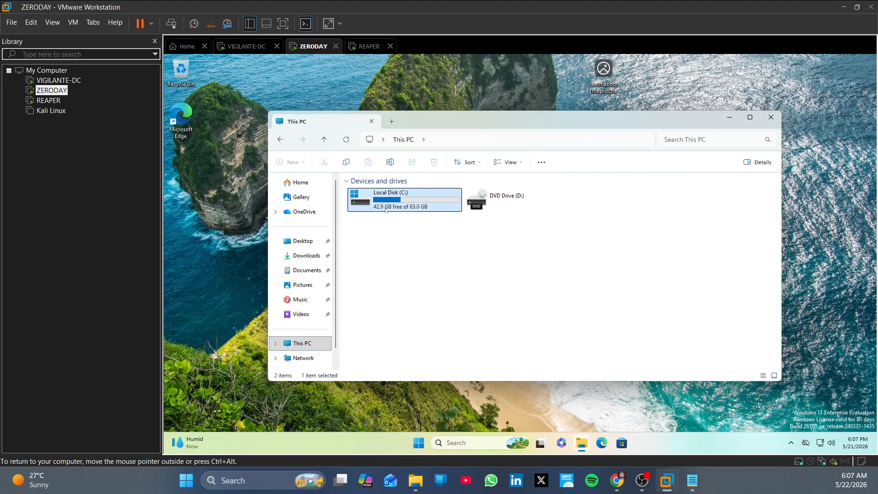
pyautogui.rightClick(447, 299)
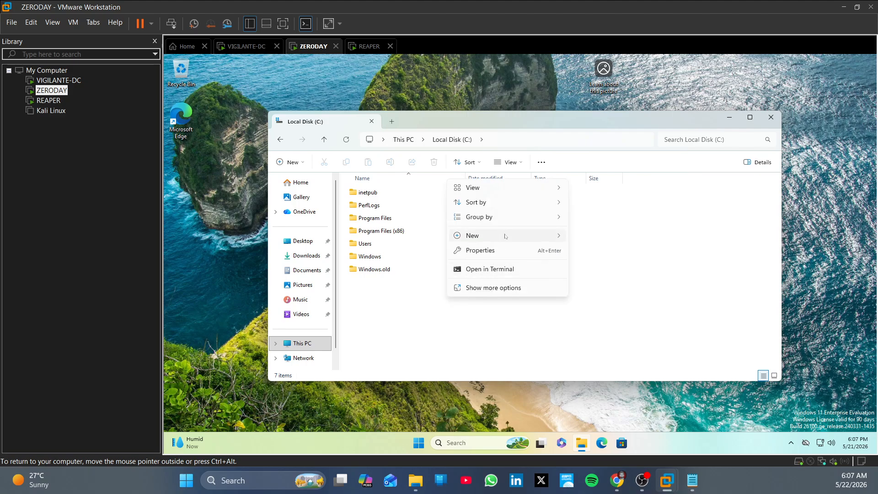
pyautogui.moveTo(505, 235)
pyautogui.click(592, 242)
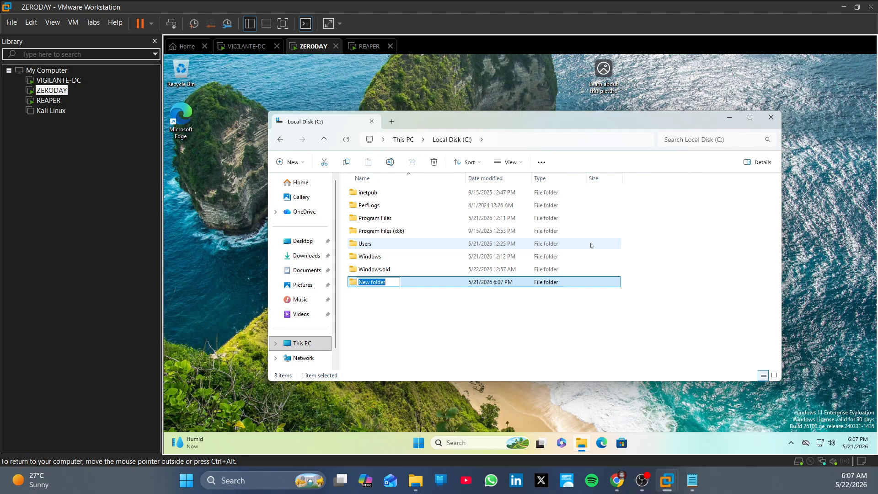
pyautogui.write('share')
pyautogui.press('Return')
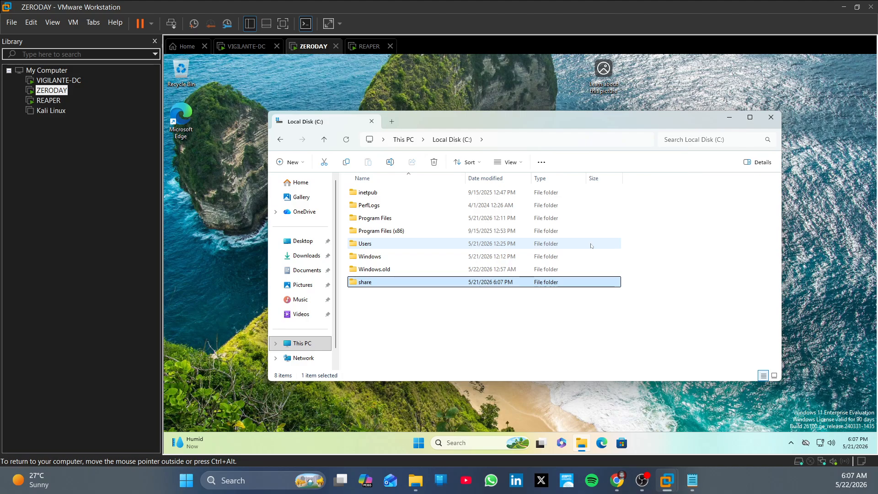
# - Share the "share" folder over the network, turning on network discovery and file sharing for all public networks, and dismiss the OneDrive backup offer
pyautogui.rightClick(463, 284)
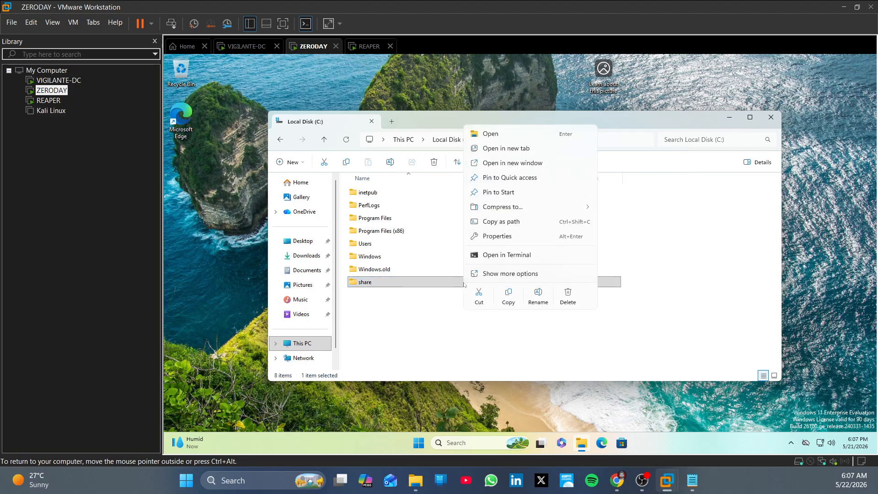
pyautogui.click(497, 236)
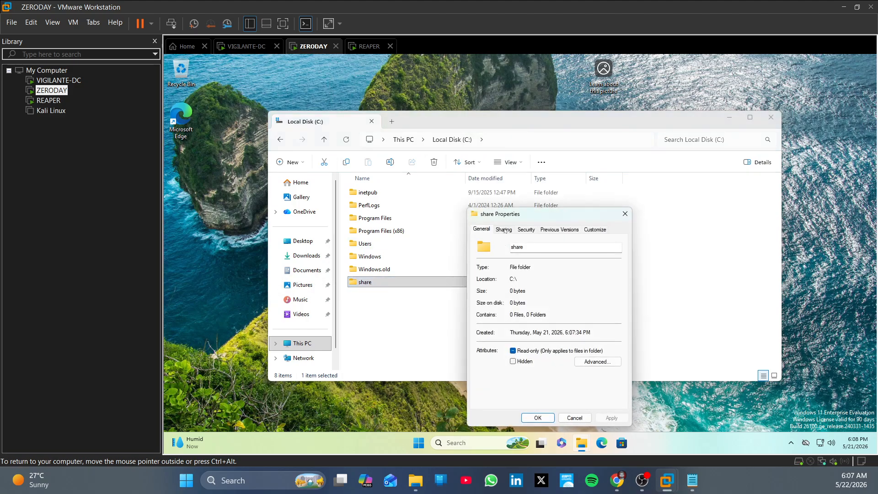
pyautogui.click(505, 230)
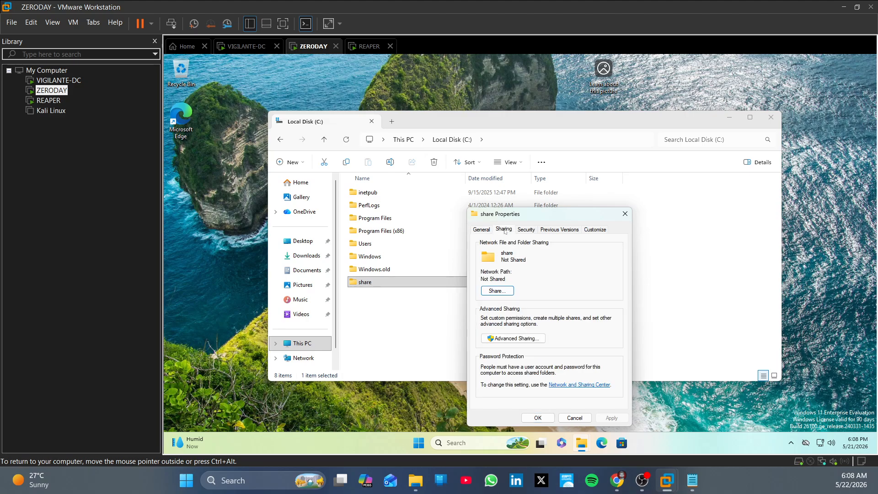
pyautogui.click(504, 293)
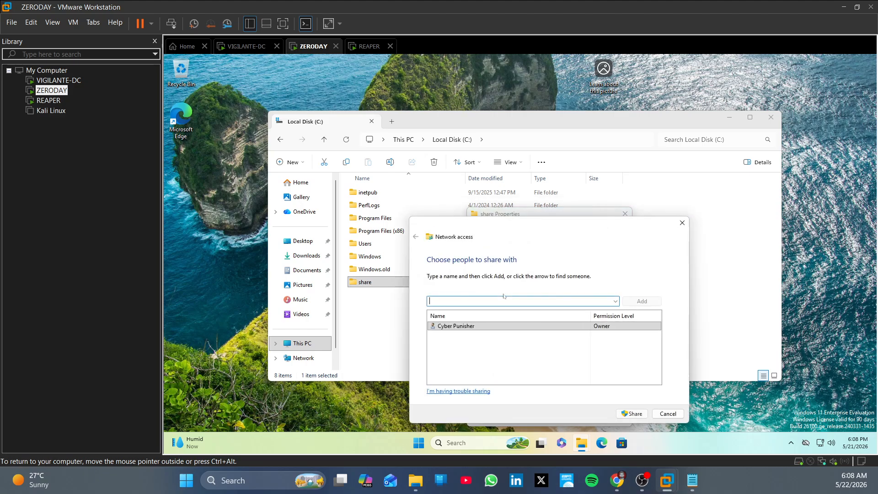
pyautogui.click(635, 414)
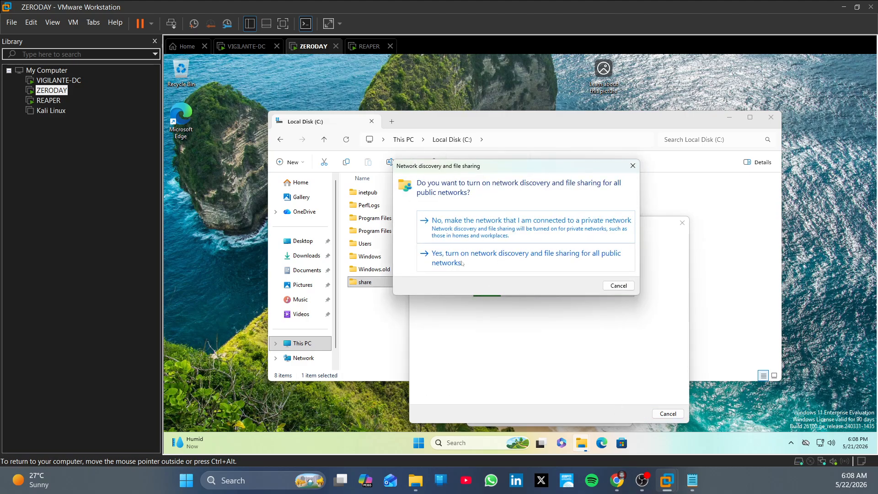
pyautogui.click(528, 261)
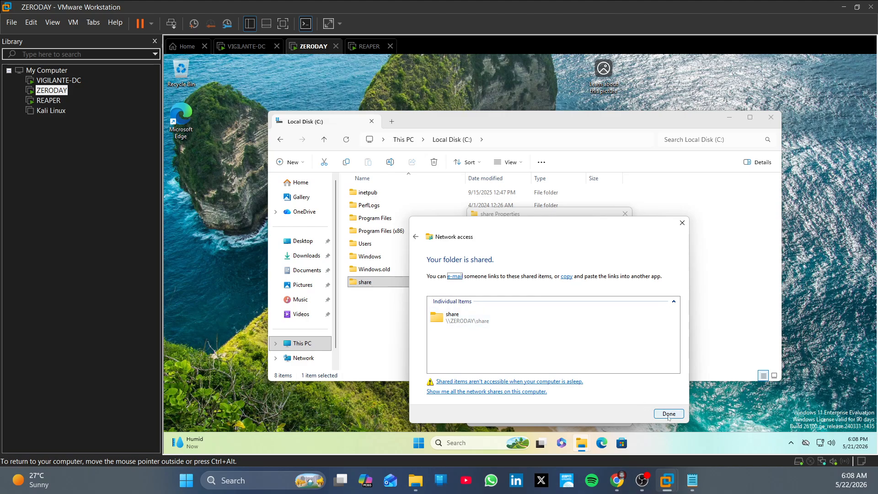
pyautogui.click(668, 414)
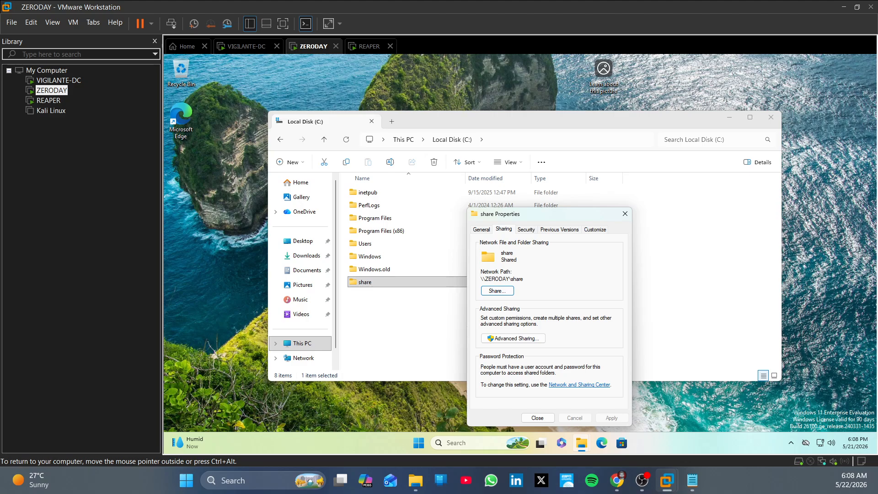
pyautogui.click(533, 418)
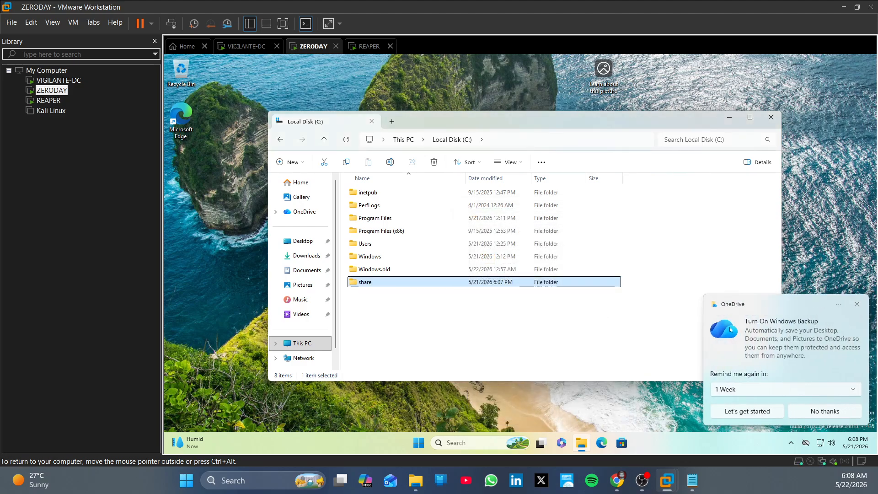
pyautogui.click(806, 411)
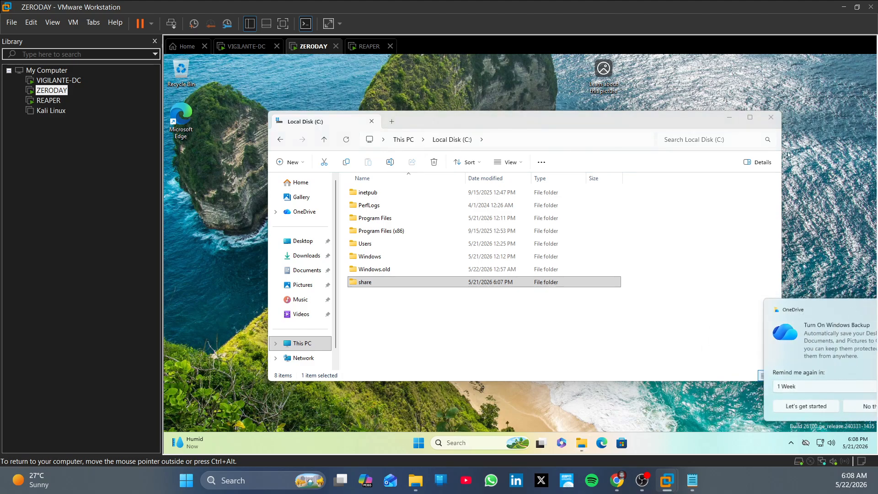
pyautogui.click(762, 133)
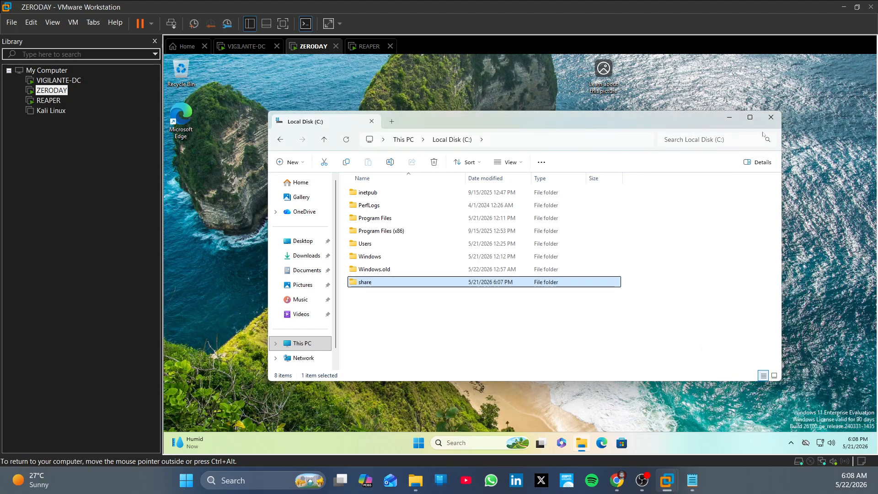
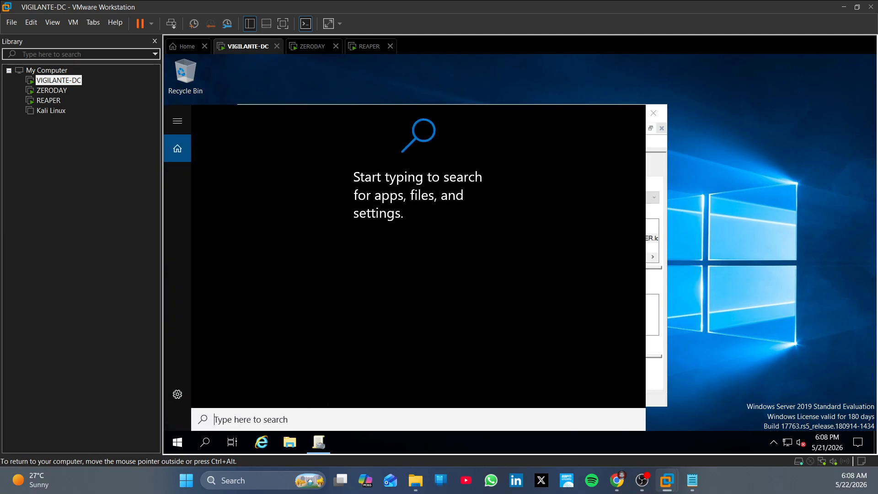
# - Open Command Prompt on VIGILANTE-DC and run ipconfig to examine the domain controller's IP configuration
pyautogui.write('co')
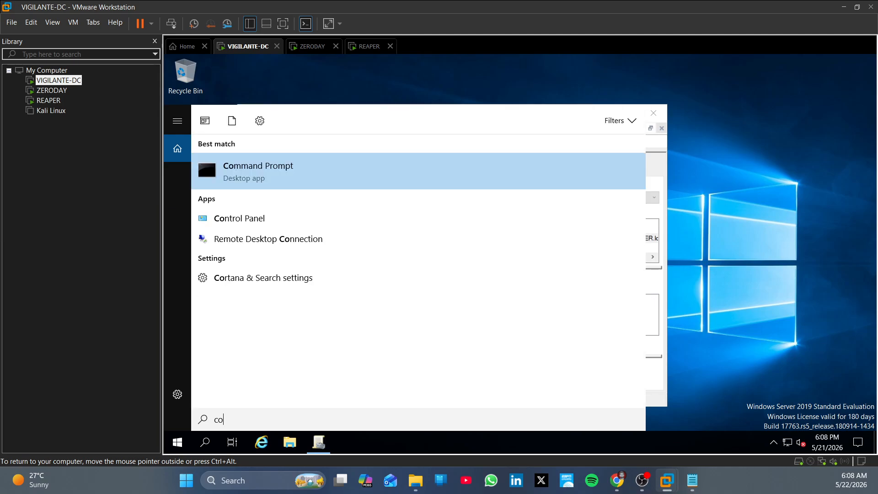
pyautogui.press('Return')
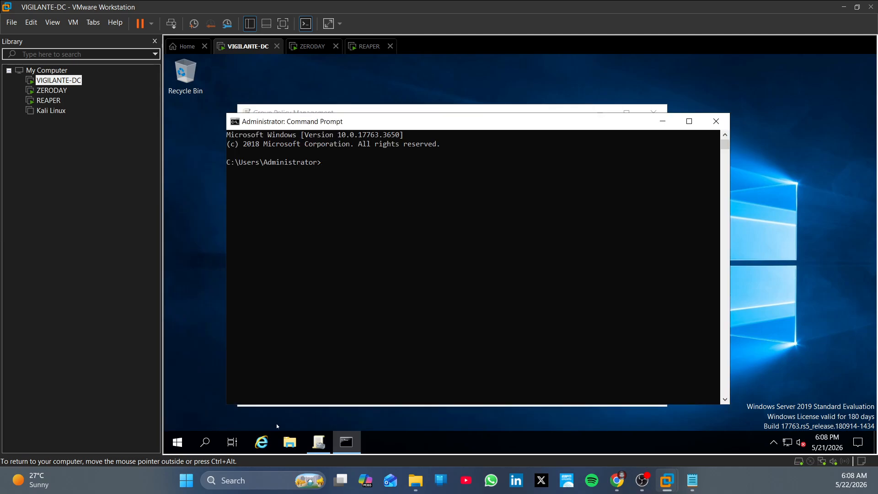
pyautogui.write('ipconfig]')
pyautogui.press('BackSpace')
pyautogui.press('Return')
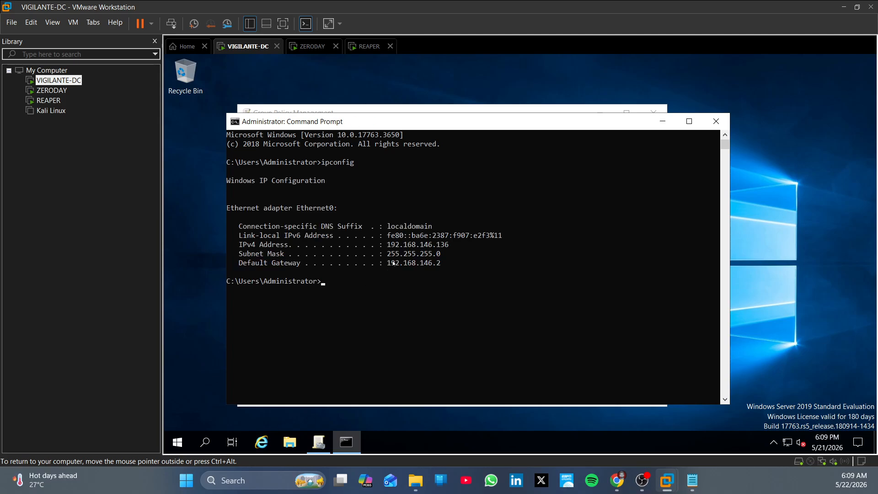
# - Copy the domain controller's IPv4 address from the ipconfig output
pyautogui.moveTo(387, 245); pyautogui.dragTo(448, 246)
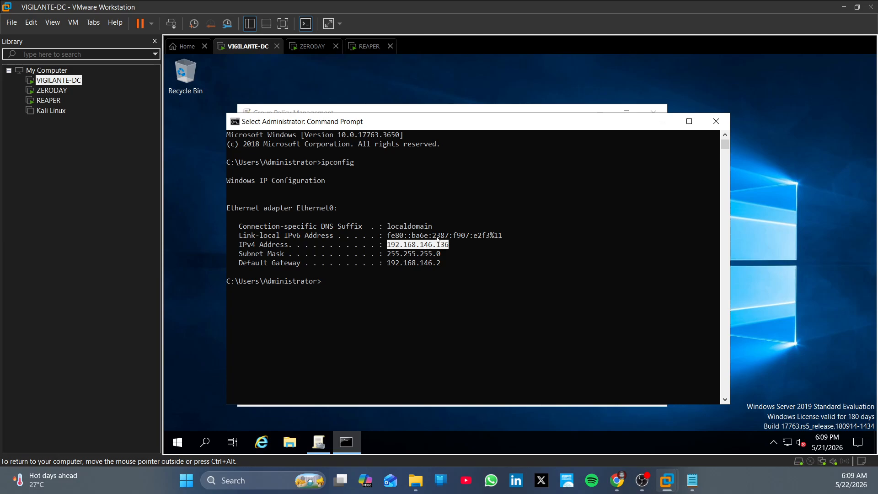
pyautogui.rightClick(431, 245)
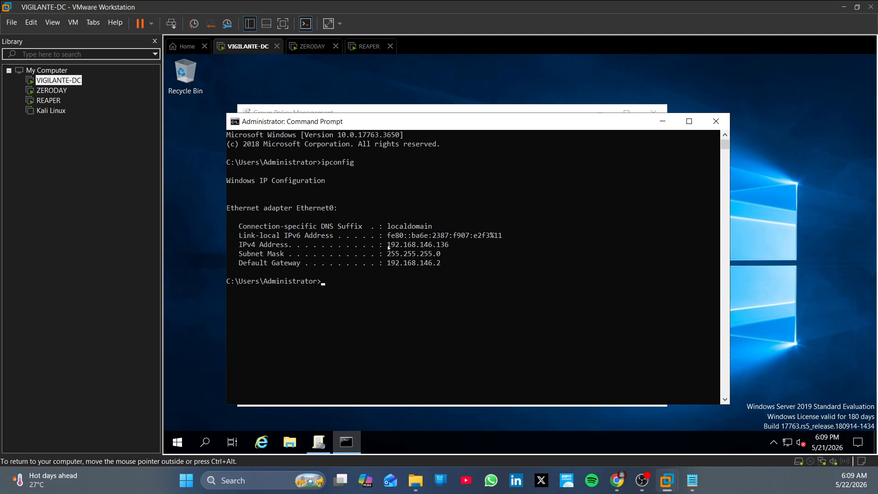
pyautogui.moveTo(390, 245); pyautogui.dragTo(445, 244)
pyautogui.moveTo(385, 246); pyautogui.dragTo(449, 248)
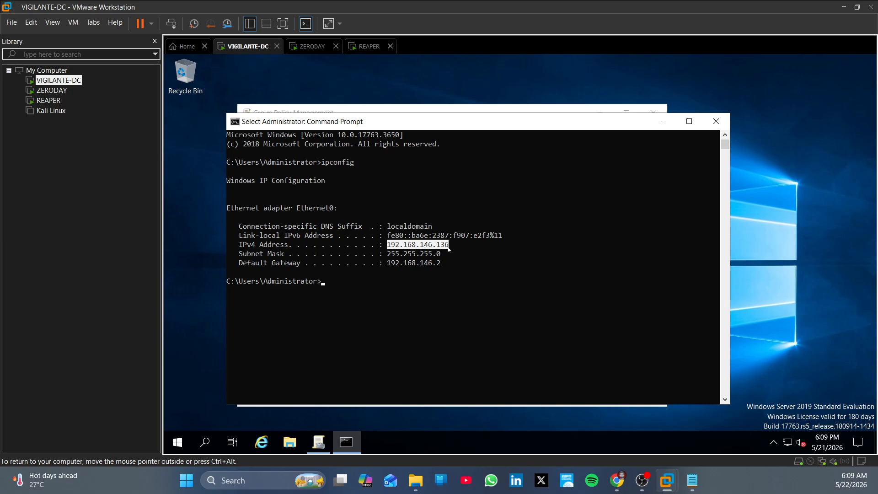
pyautogui.rightClick(449, 248)
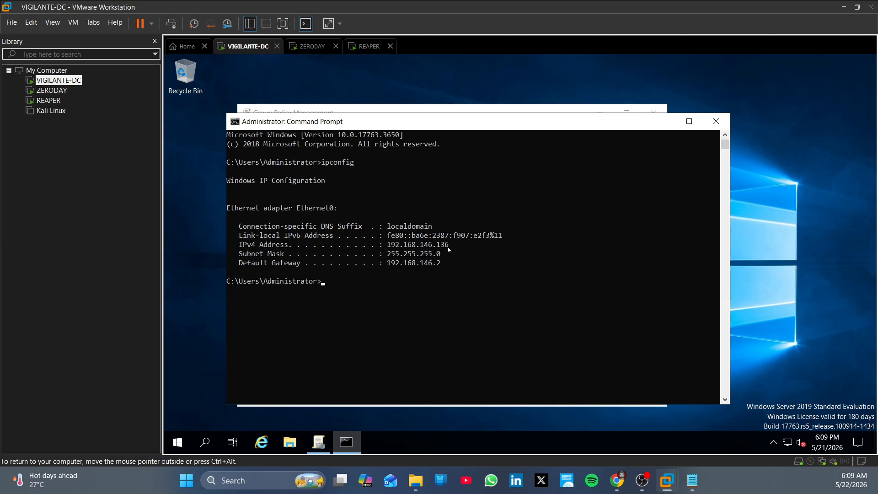
# - Switch to the ZERODAY virtual machine and open Control Panel after closing the C: drive window
pyautogui.click(312, 47)
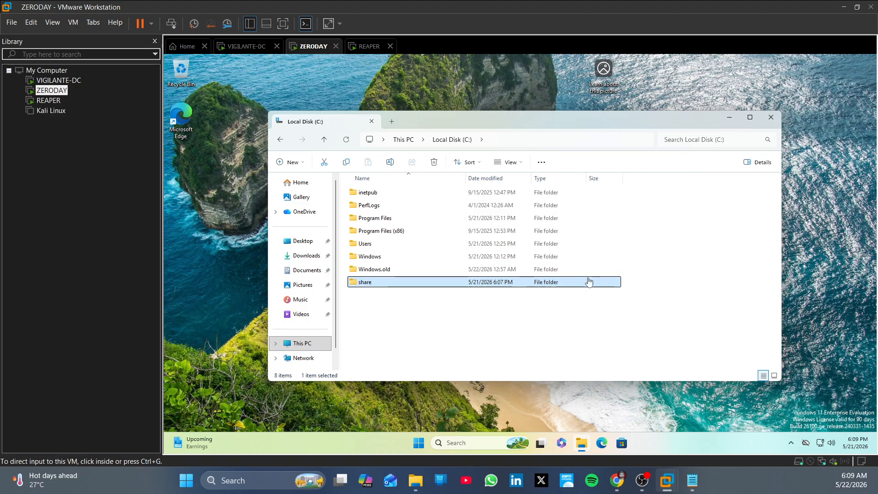
pyautogui.click(771, 118)
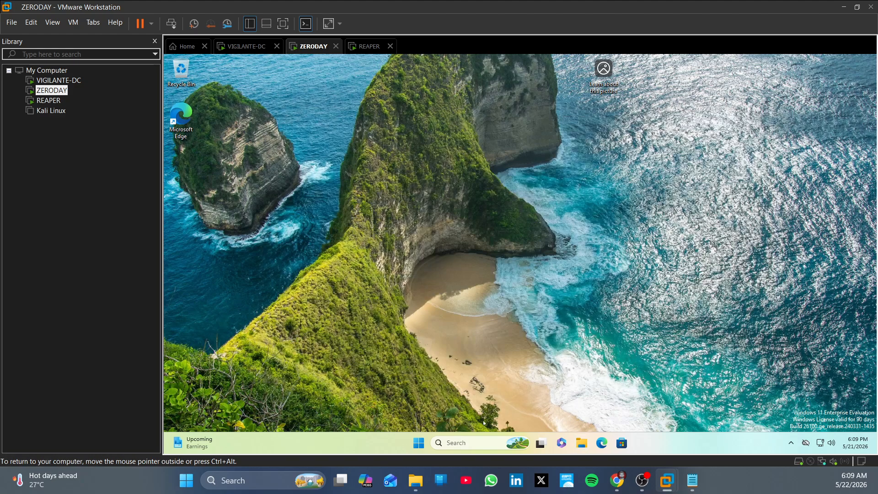
pyautogui.click(480, 439)
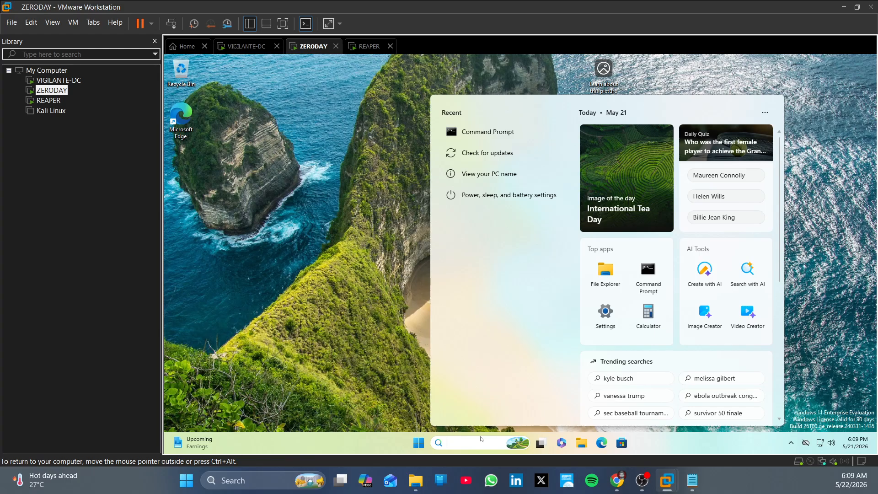
pyautogui.write('contr')
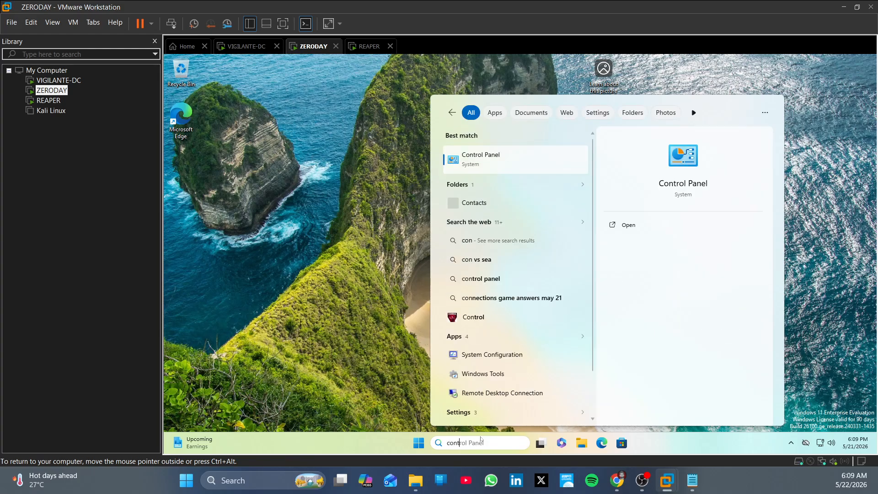
pyautogui.click(492, 167)
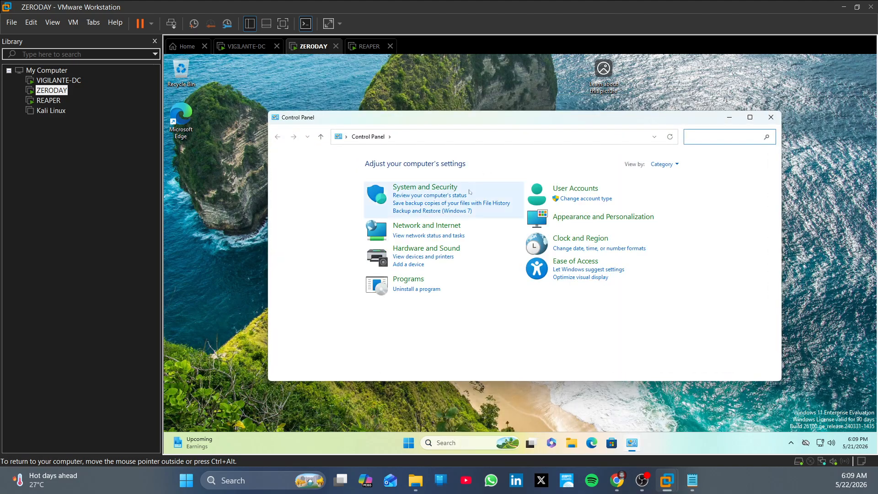
# - Open the properties of the Ethernet0 adapter from the Network and Sharing Center's adapter settings
pyautogui.click(445, 226)
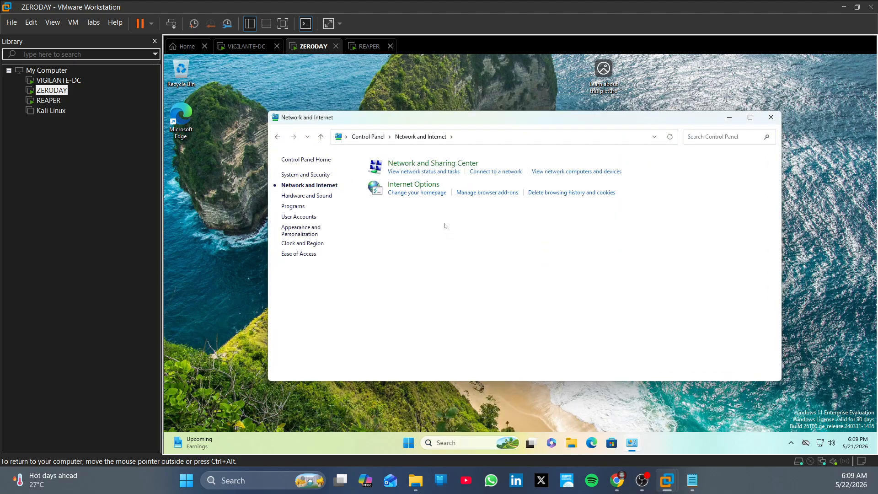
pyautogui.click(417, 164)
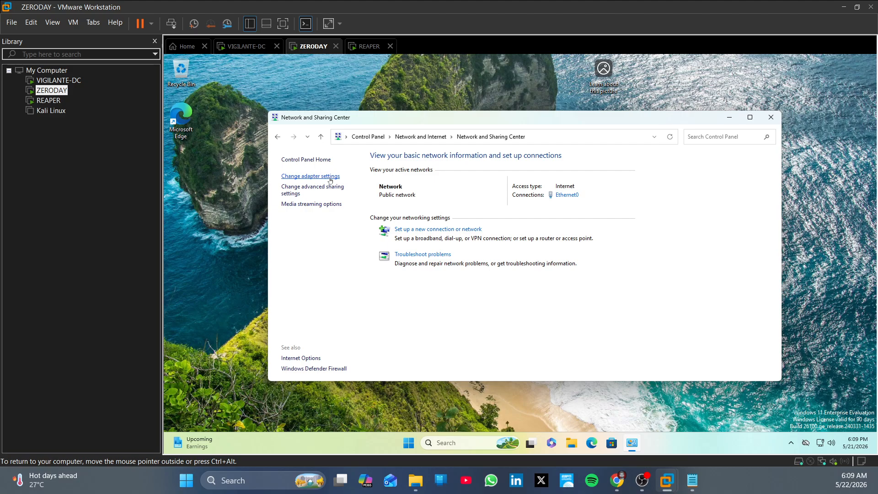
pyautogui.click(330, 179)
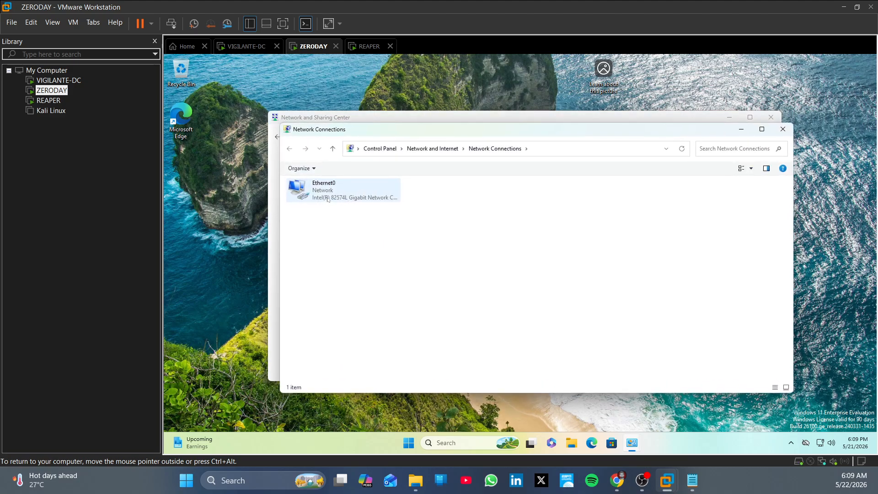
pyautogui.rightClick(356, 196)
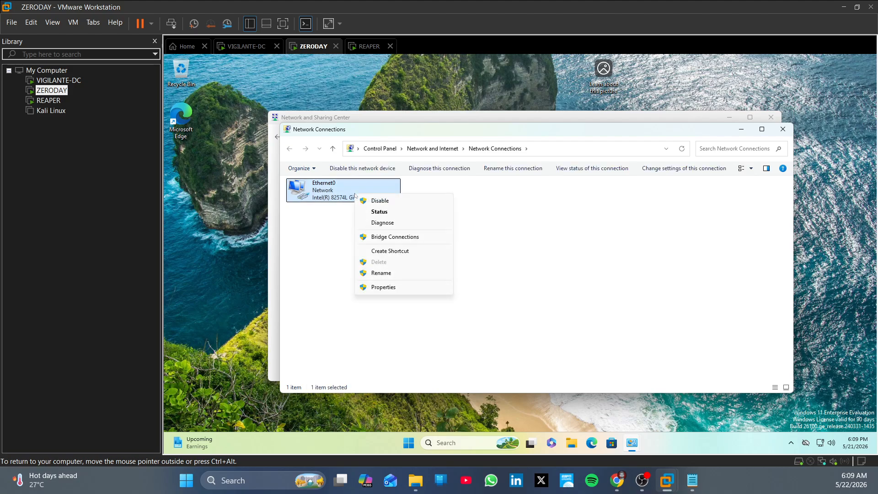
pyautogui.click(395, 288)
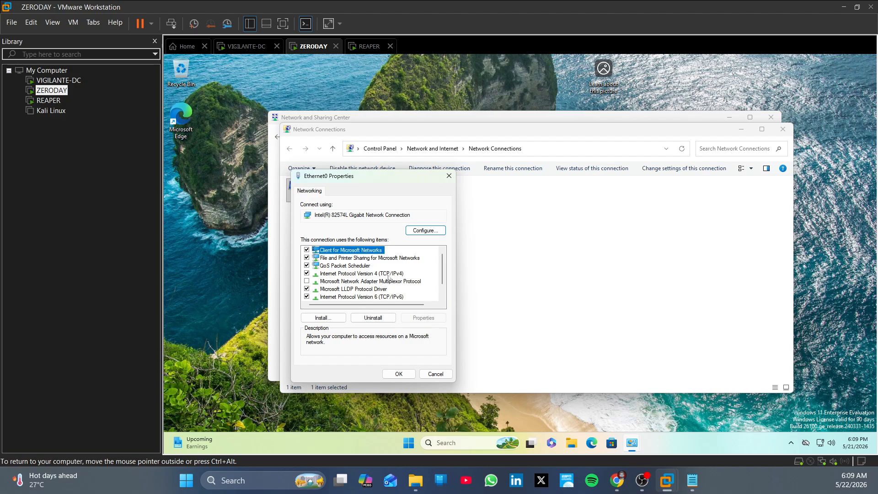
# - Set the Ethernet0 adapter's IPv4 preferred DNS server to 192.168.146.136 and close its properties
pyautogui.doubleClick(388, 274)
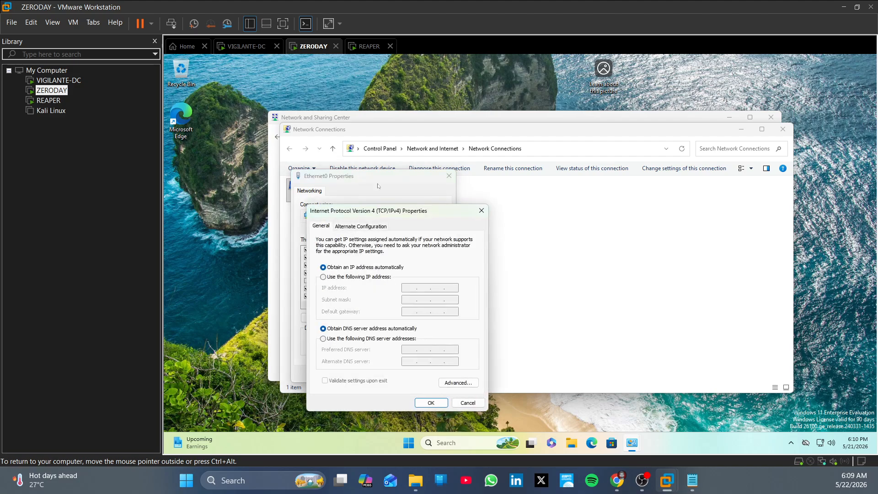
pyautogui.moveTo(388, 216); pyautogui.dragTo(392, 190)
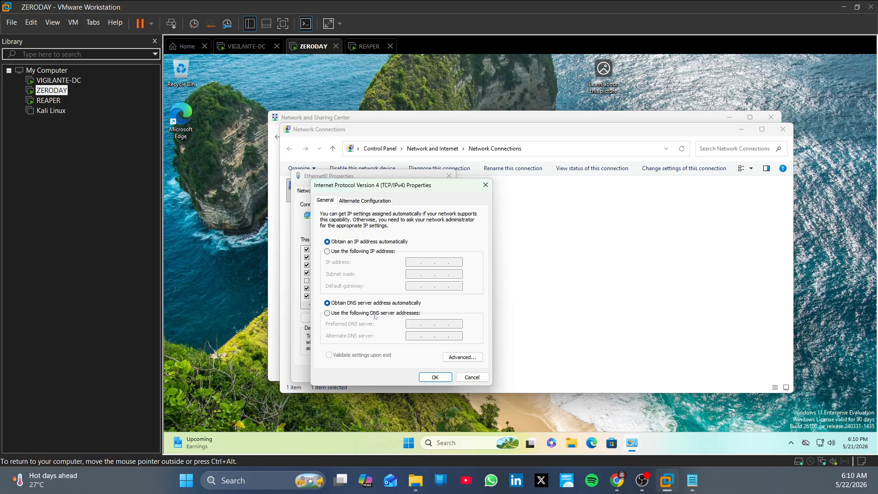
pyautogui.click(375, 313)
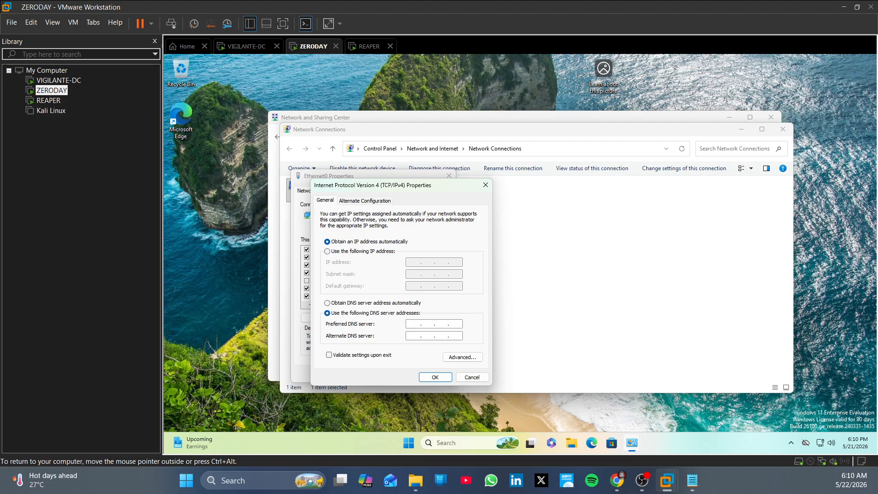
pyautogui.write('192.168.146.136')
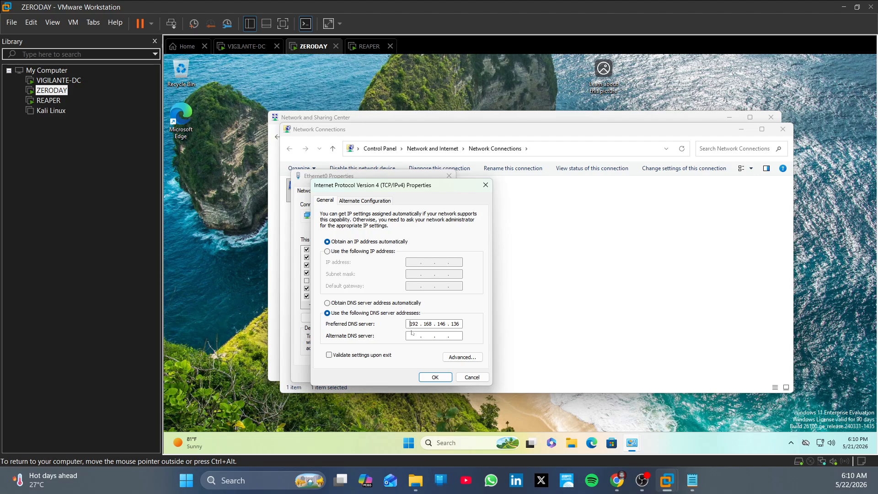
pyautogui.click(437, 376)
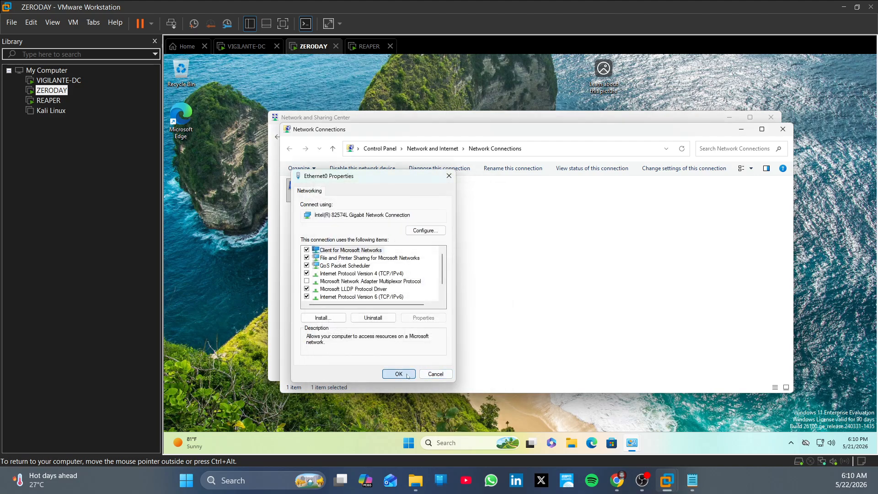
pyautogui.click(433, 375)
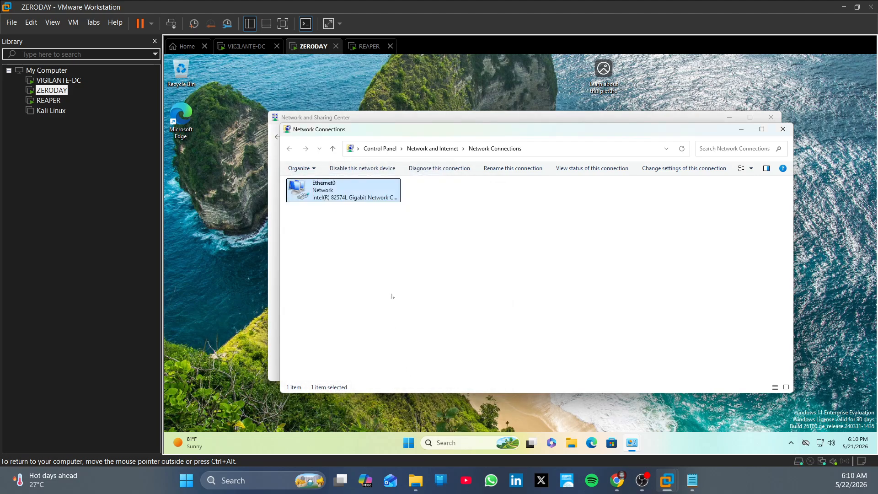
# - Restart the Ethernet0 adapter by disabling it, refreshing the connections list and enabling it again
pyautogui.rightClick(356, 200)
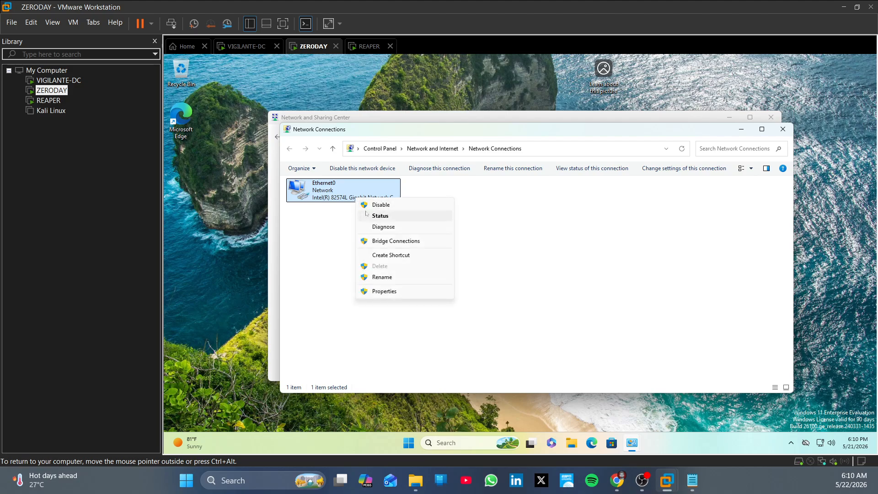
pyautogui.click(381, 204)
pyautogui.rightClick(374, 276)
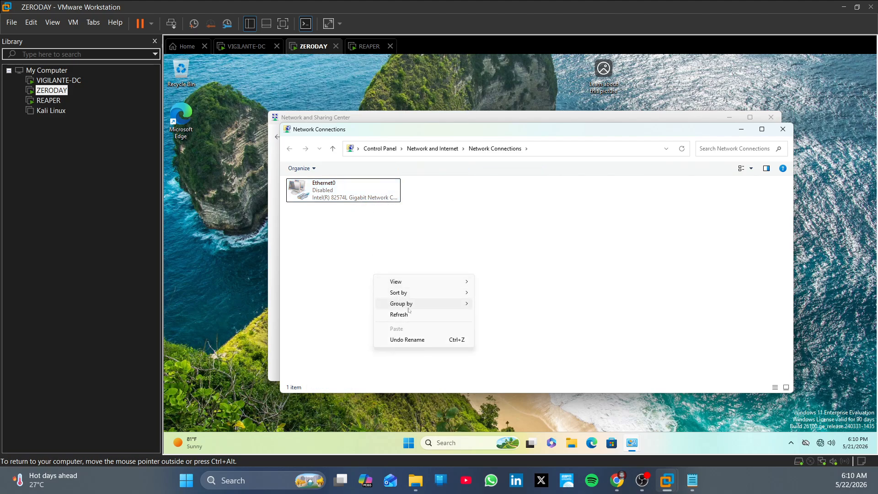
pyautogui.click(398, 316)
pyautogui.rightClick(346, 194)
pyautogui.click(363, 200)
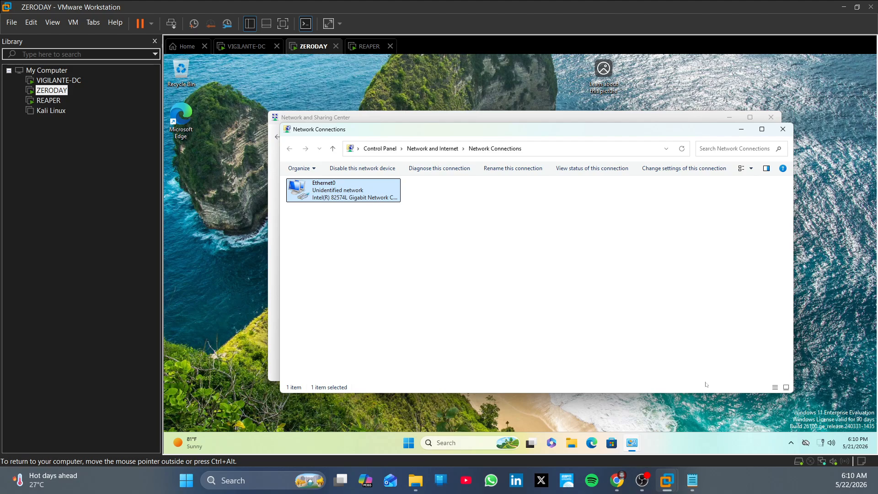
# - Check the domain controller's IPv4 address on VIGILANTE-DC, return to ZERODAY and refresh the Network Connections list
pyautogui.click(245, 46)
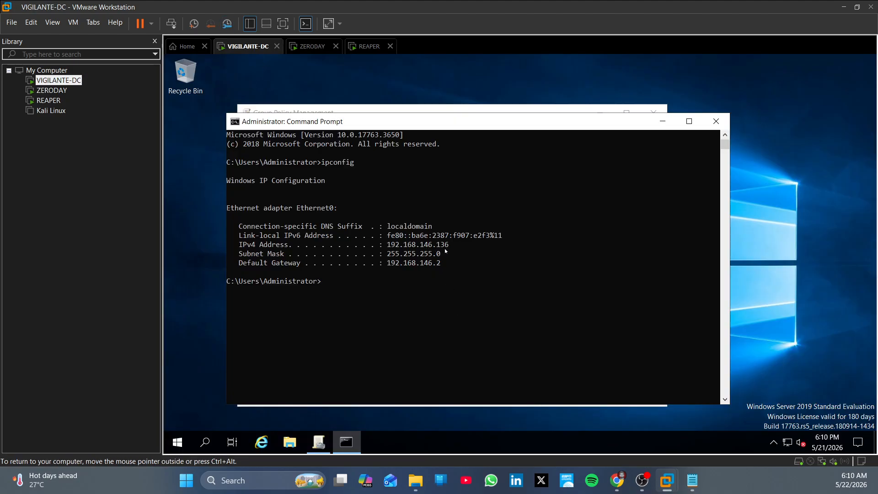
pyautogui.click(308, 45)
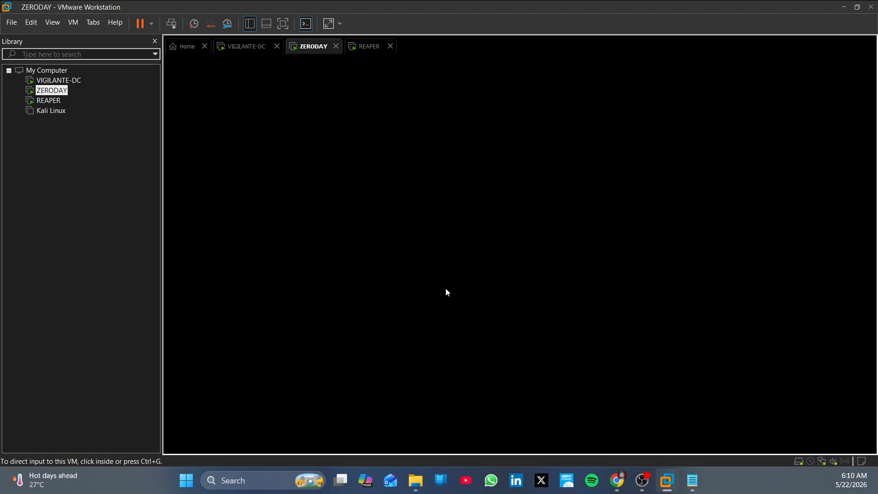
pyautogui.rightClick(401, 252)
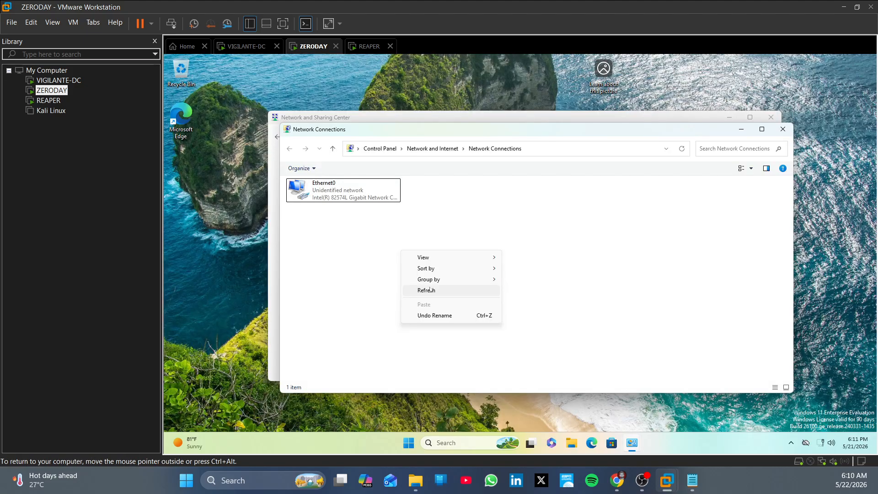
pyautogui.click(485, 293)
pyautogui.rightClick(419, 237)
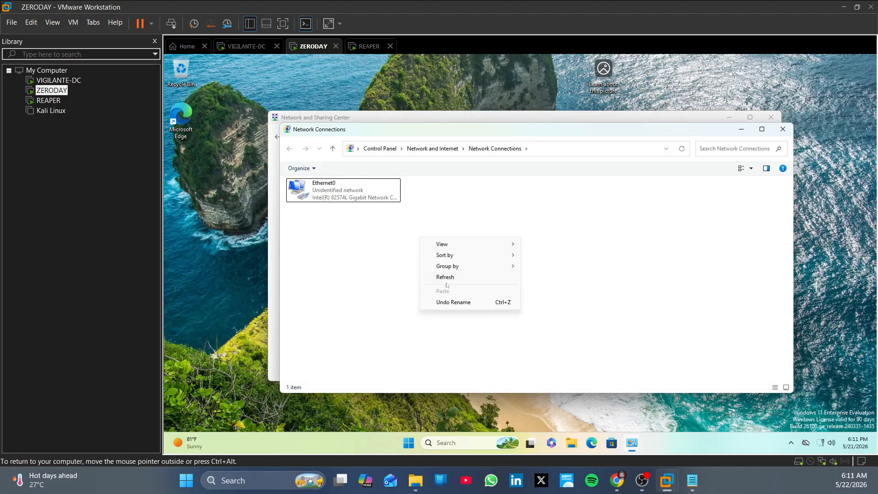
pyautogui.click(444, 278)
pyautogui.rightClick(389, 251)
pyautogui.click(424, 292)
pyautogui.rightClick(389, 252)
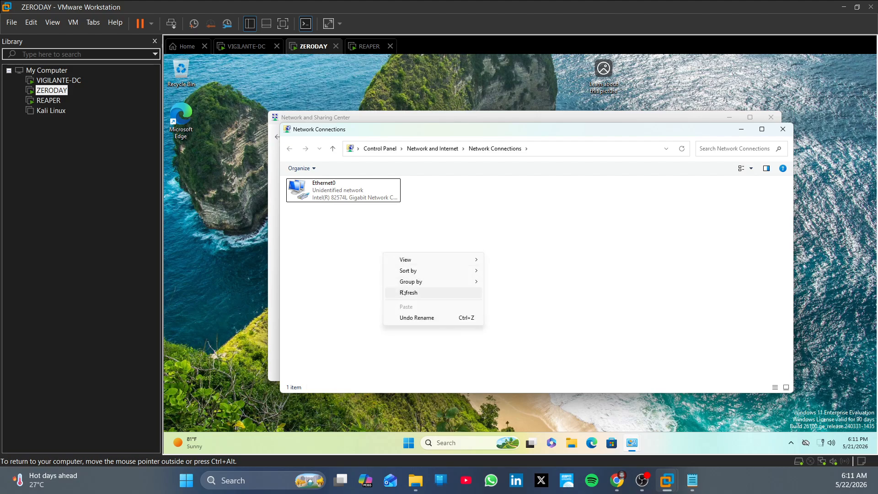
pyautogui.click(405, 292)
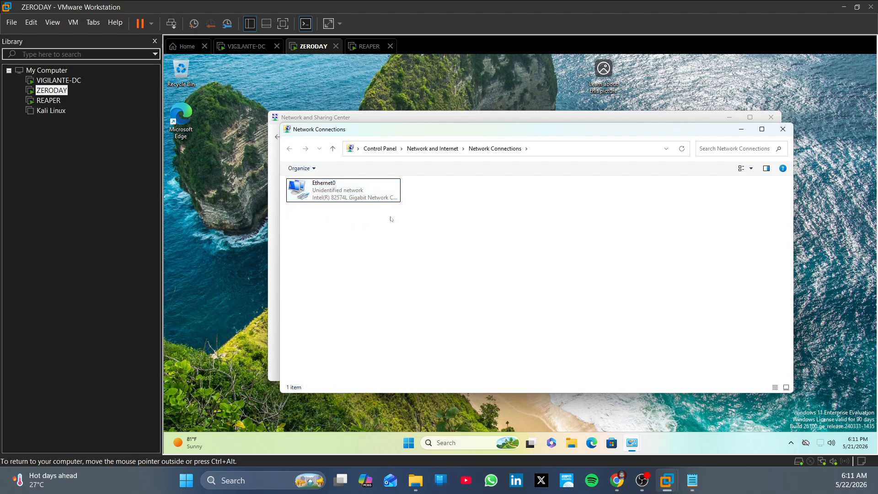
# - Compare the preferred DNS server in Ethernet0's IPv4 properties with VIGILANTE-DC's IPv4 address, and close the properties
pyautogui.rightClick(361, 200)
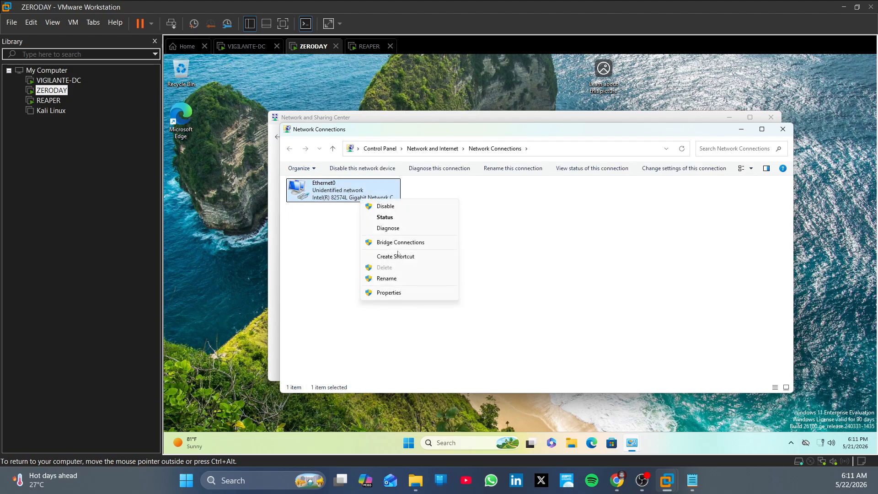
pyautogui.click(408, 297)
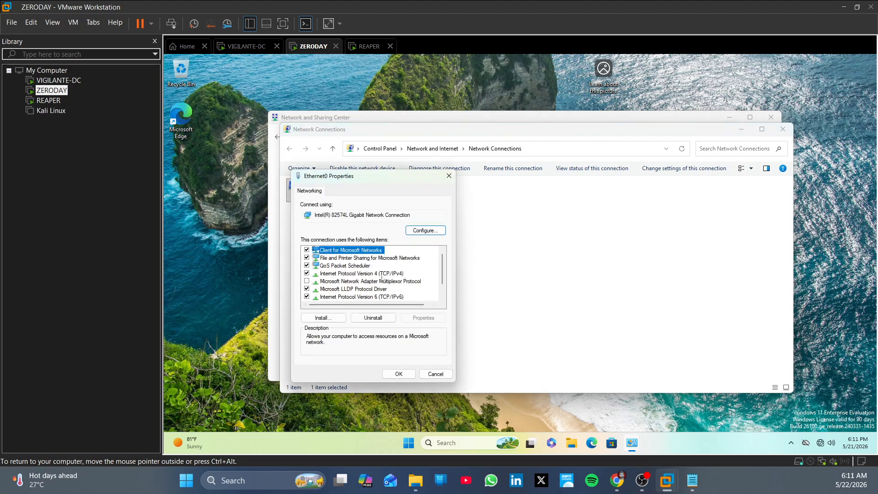
pyautogui.doubleClick(381, 274)
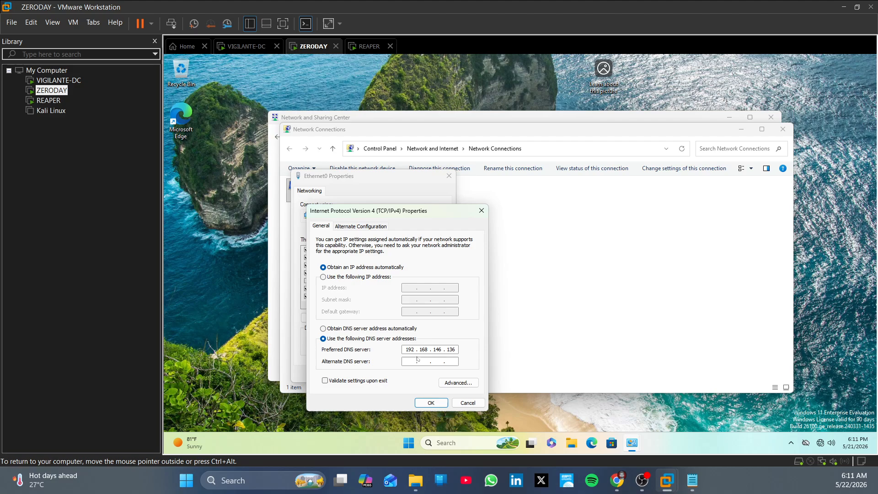
pyautogui.click(249, 47)
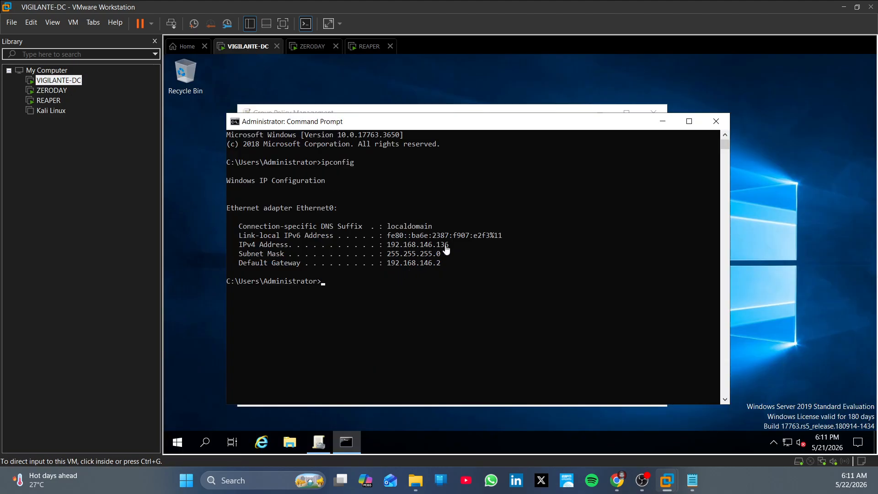
pyautogui.click(317, 47)
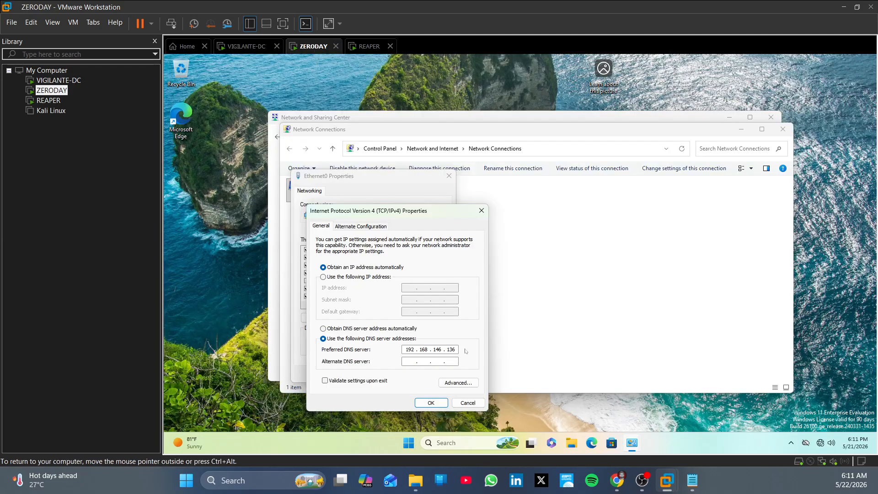
pyautogui.click(429, 401)
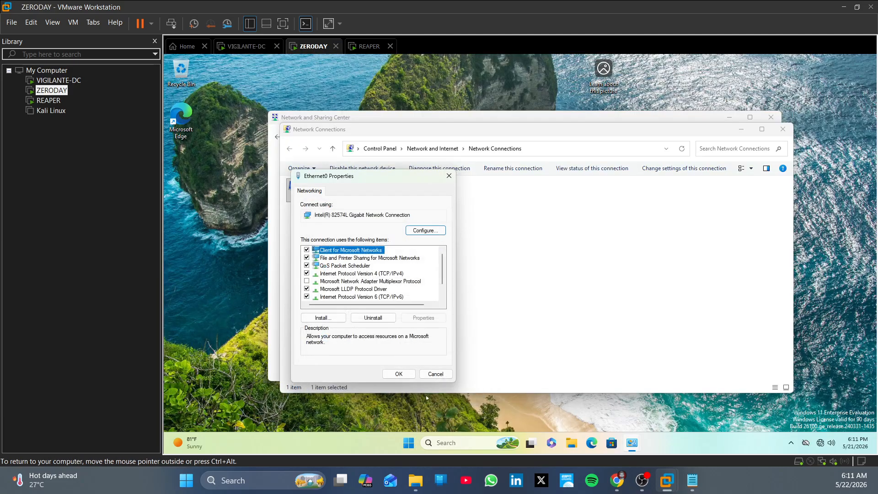
pyautogui.click(410, 375)
# - Disable the Ethernet0 adapter once more and enable it again to reset the connection
pyautogui.rightClick(326, 198)
pyautogui.click(346, 202)
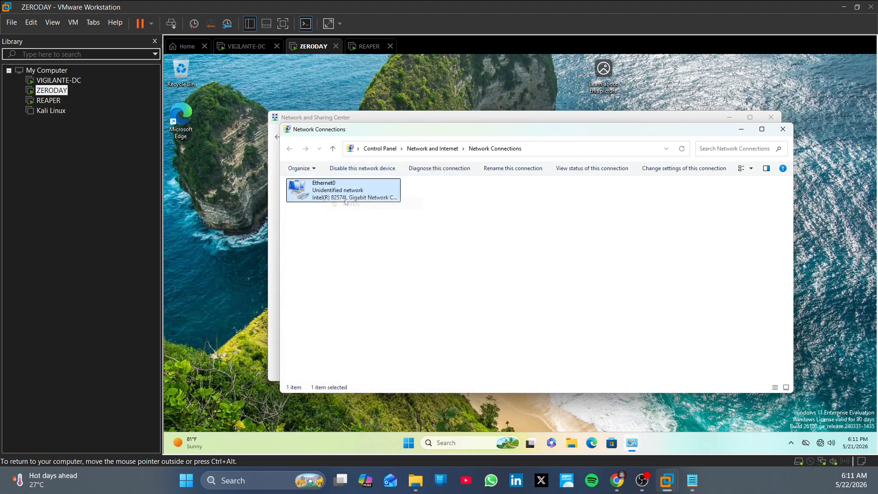
pyautogui.rightClick(347, 198)
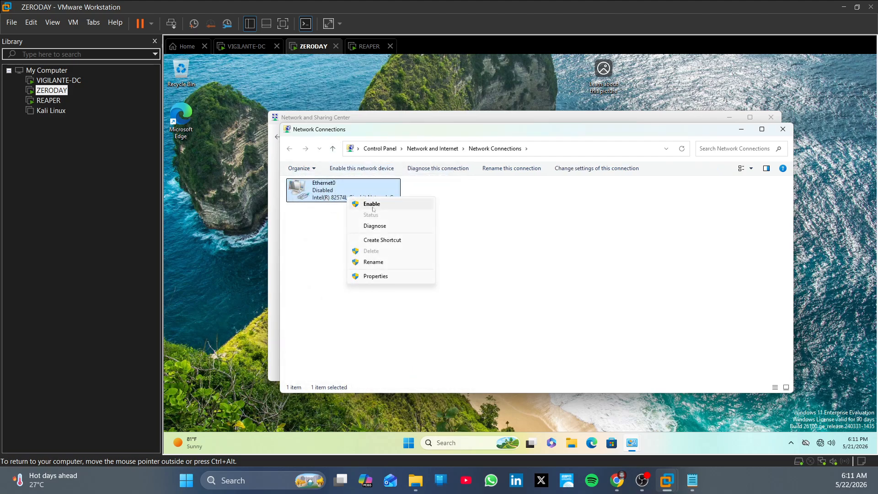
pyautogui.click(373, 204)
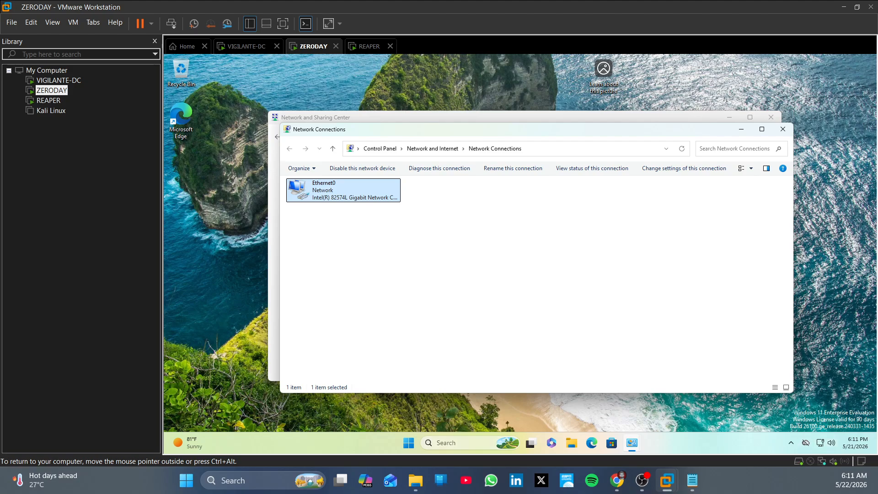
# - Search Windows on ZERODAY for "access wo" and open the Access work or school settings
pyautogui.click(447, 440)
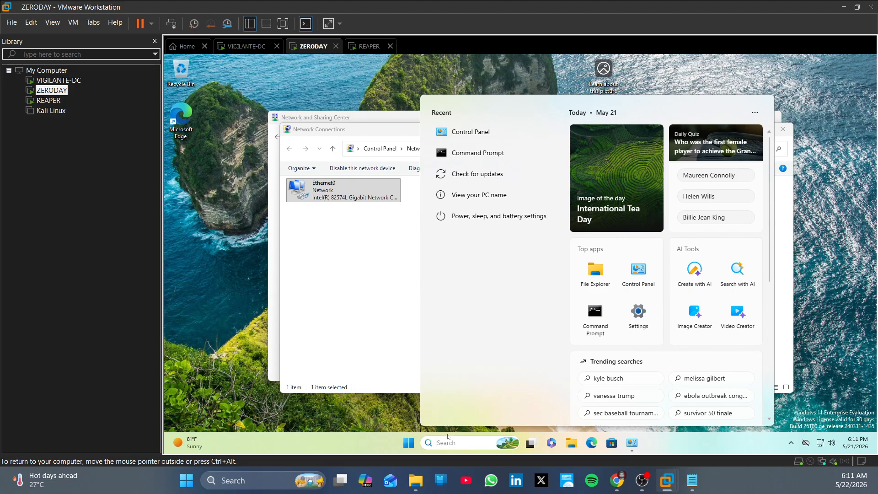
pyautogui.write('acc')
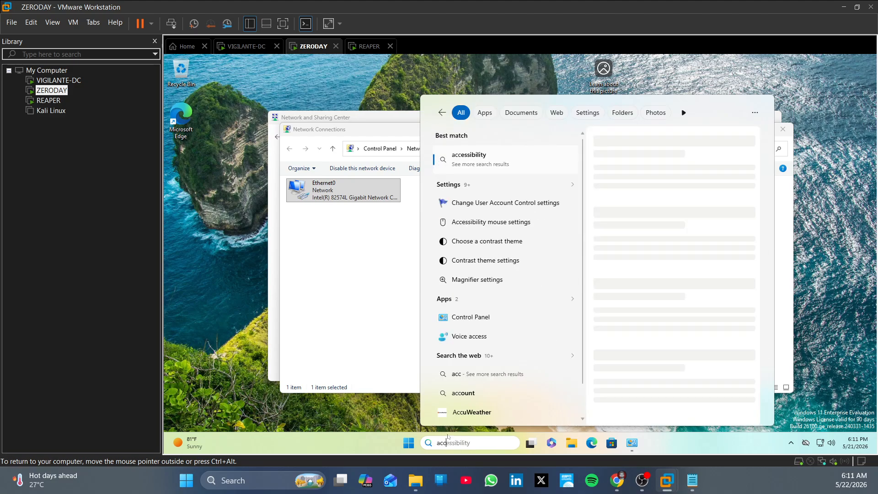
pyautogui.write('ess')
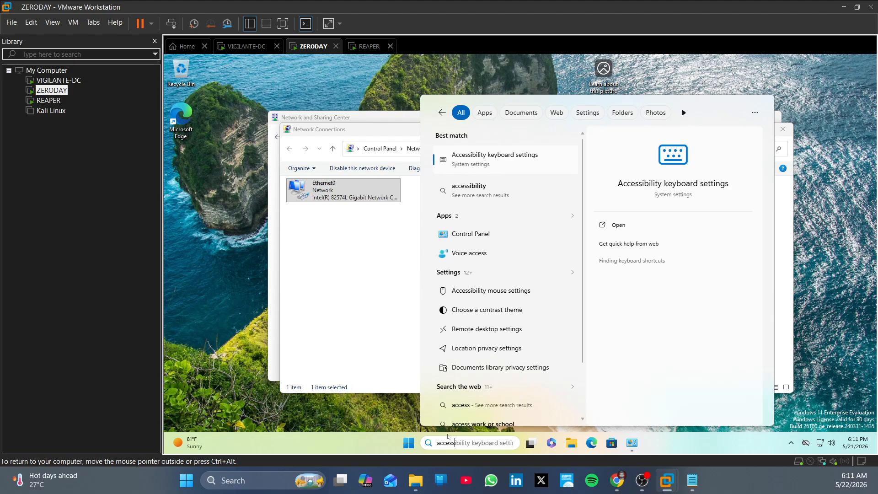
pyautogui.write(' wo')
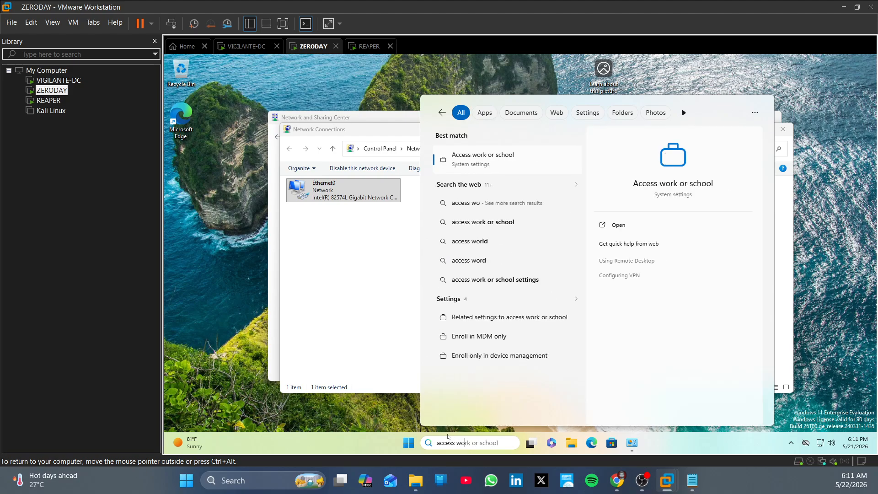
pyautogui.click(524, 156)
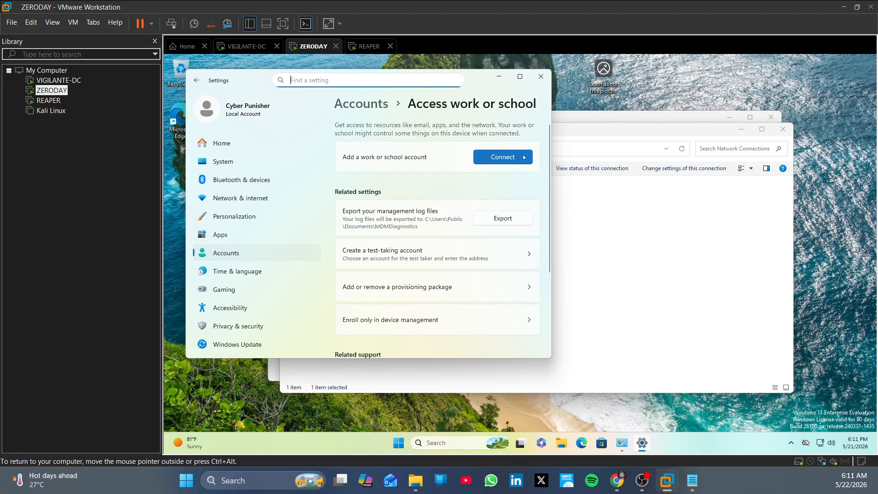
# - Start joining the device to a local Active Directory domain and submit HACKER.local as the domain name
pyautogui.click(511, 156)
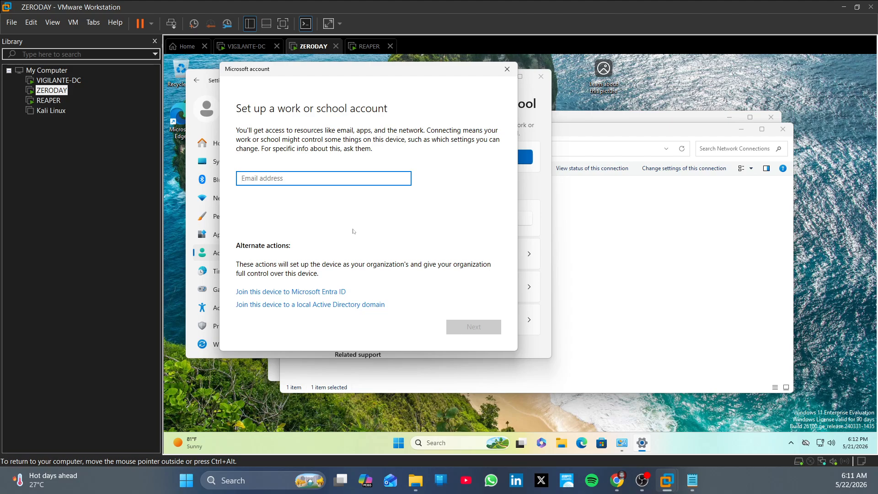
pyautogui.click(300, 308)
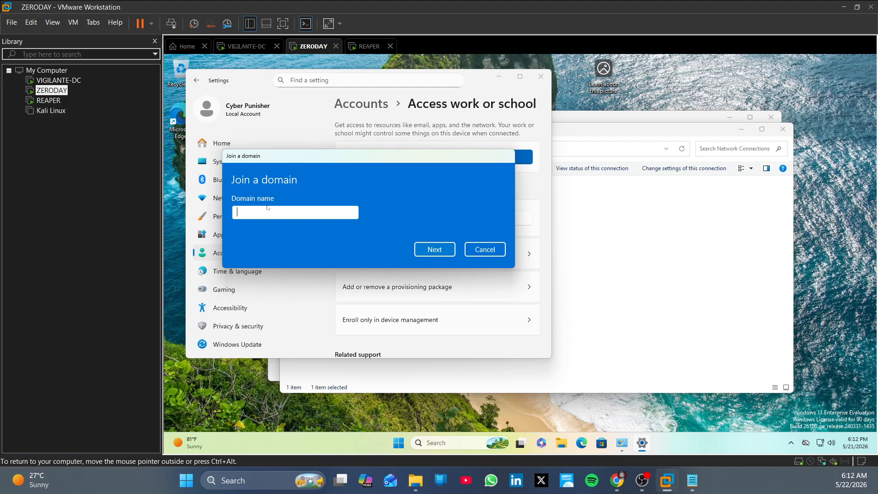
pyautogui.write('HACKER.local')
pyautogui.click(441, 250)
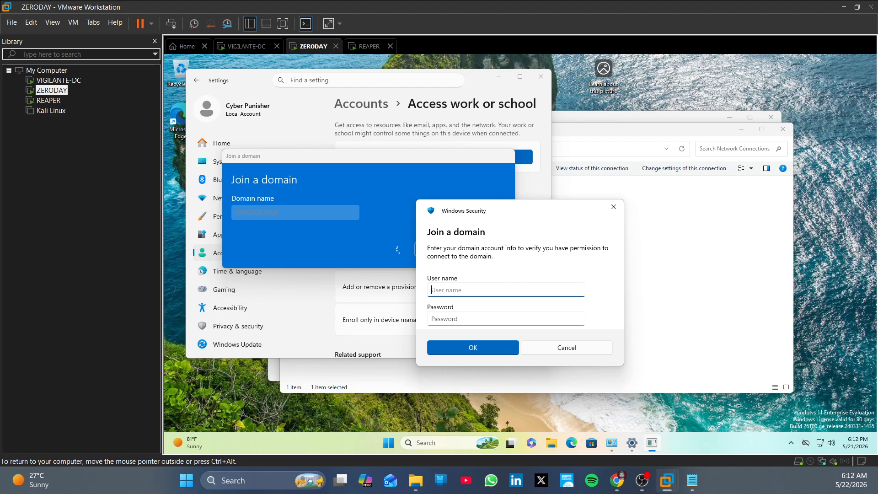
# - Authorize the domain join with the Administrator user name and the account password, and skip adding a user account
pyautogui.write('Administrator')
pyautogui.press('Tab')
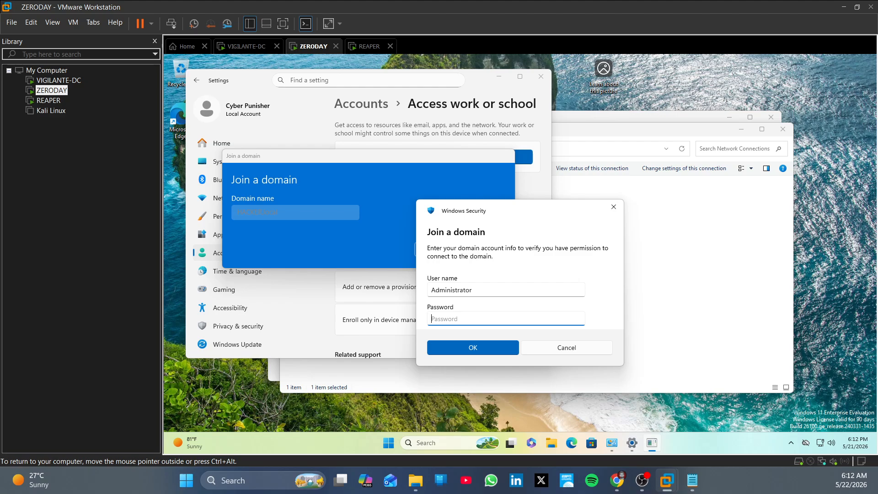
pyautogui.write('•••••••••')
pyautogui.click(462, 346)
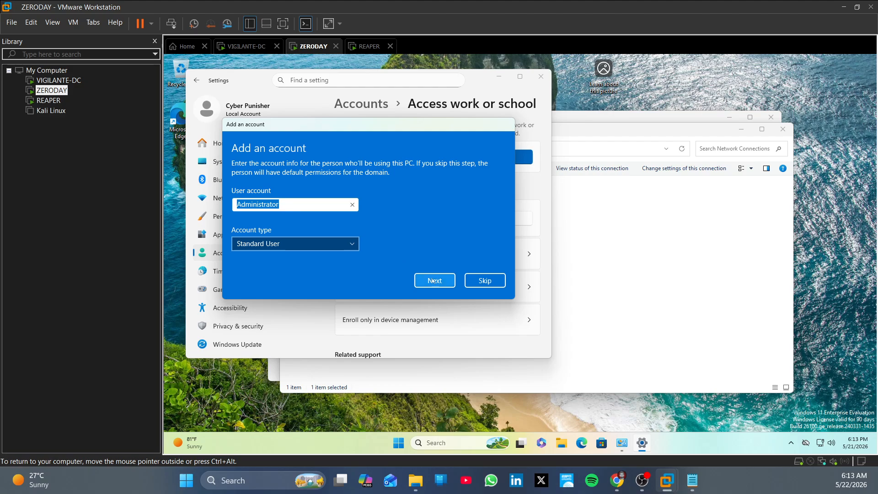
pyautogui.click(480, 285)
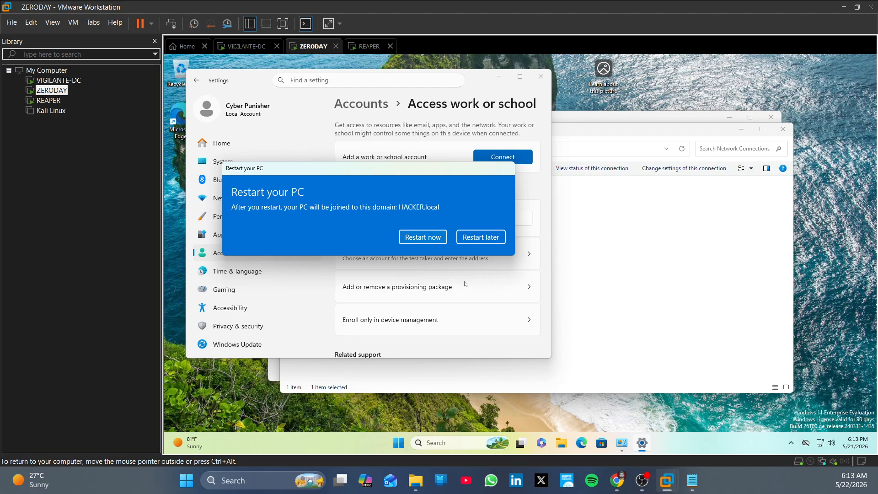
# - Postpone the restart offered after the domain join, and restart ZERODAY from its own power options
pyautogui.click(475, 242)
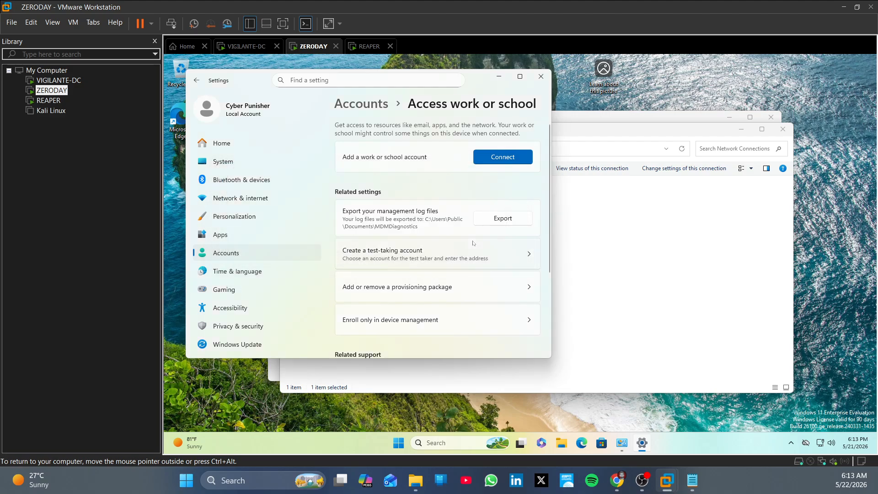
pyautogui.click(398, 443)
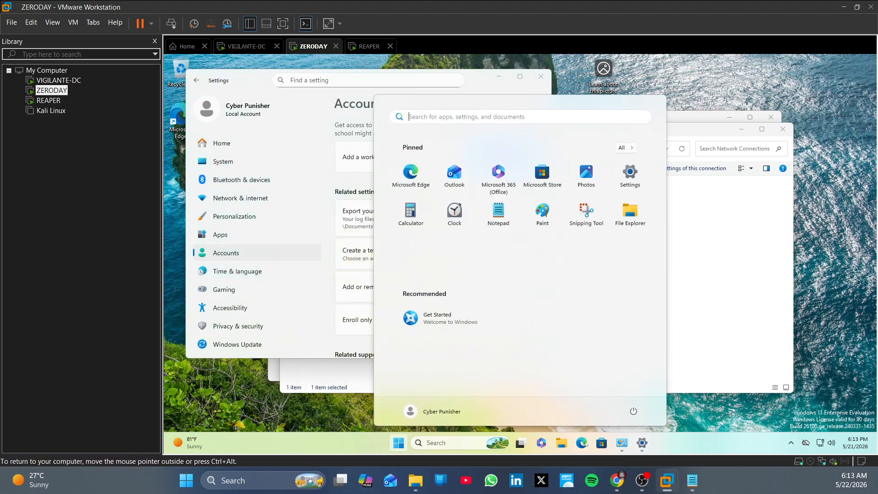
pyautogui.click(633, 410)
pyautogui.click(639, 393)
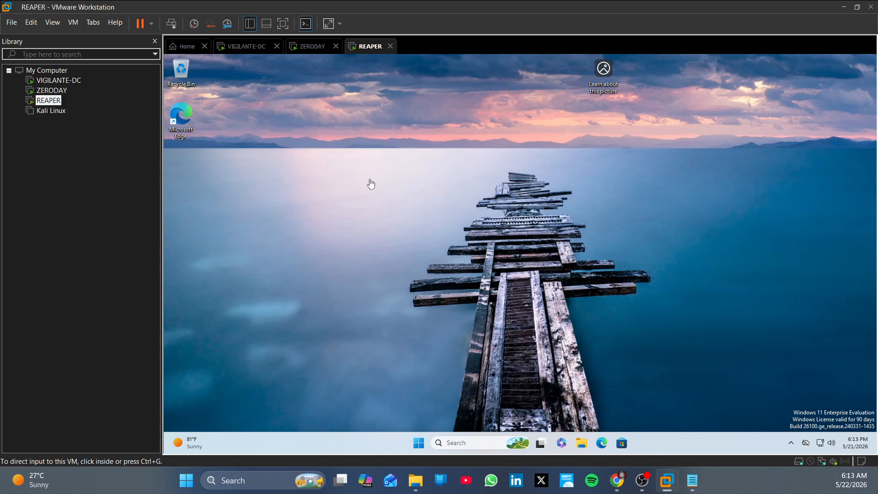
# - Return to the ZERODAY virtual machine and sign in as another user with the HACKER domain user's name and account password
pyautogui.click(312, 47)
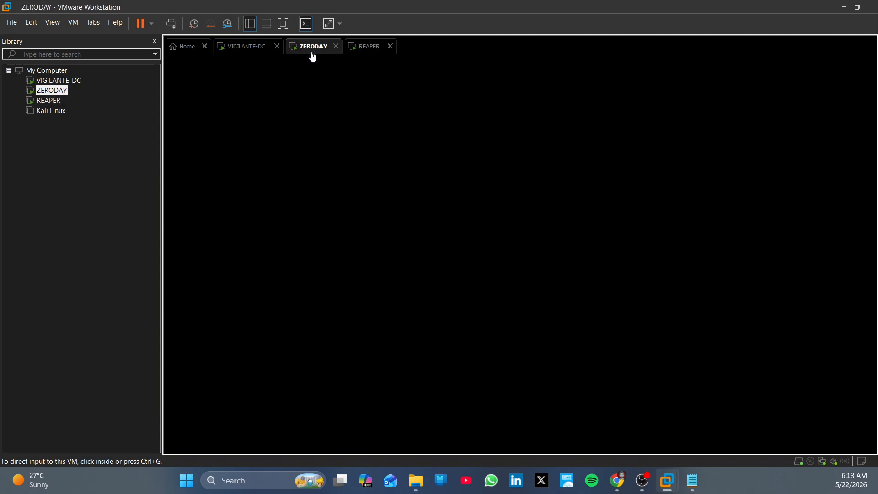
pyautogui.click(370, 47)
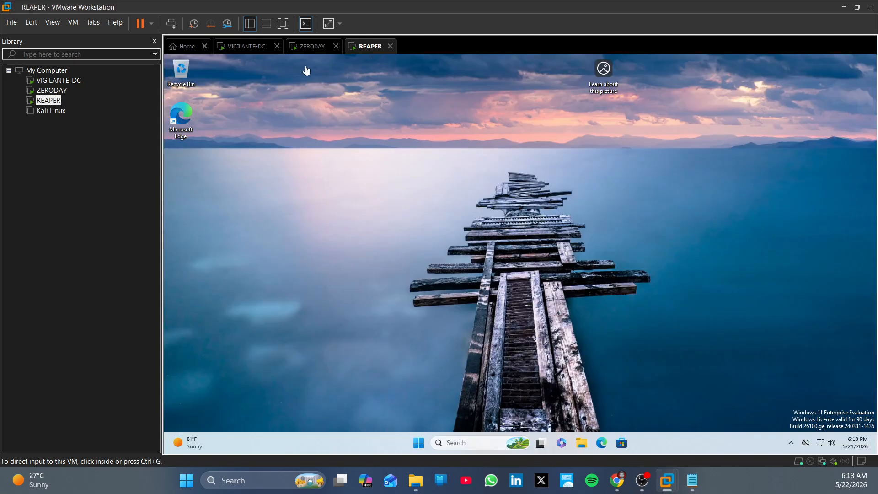
pyautogui.click(306, 52)
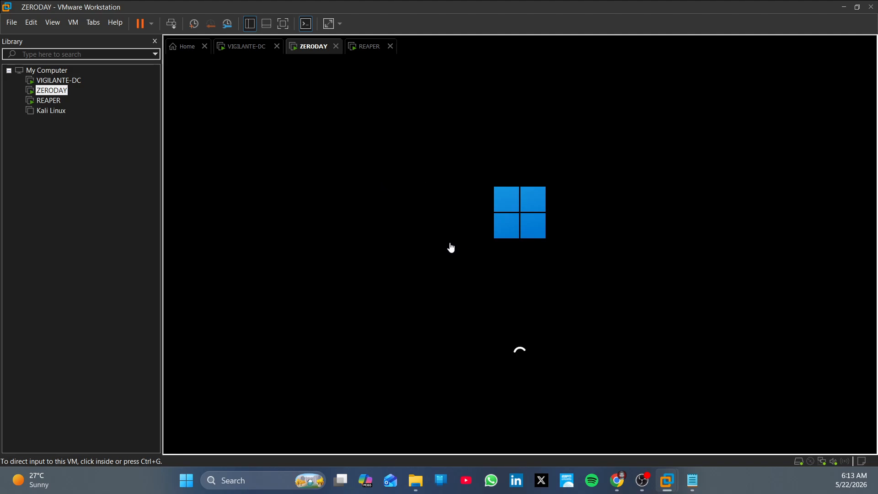
pyautogui.click(489, 248)
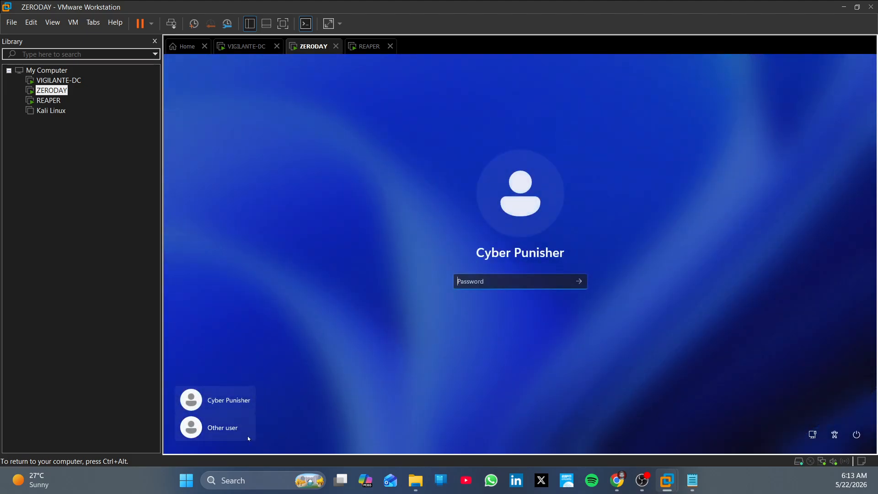
pyautogui.click(245, 435)
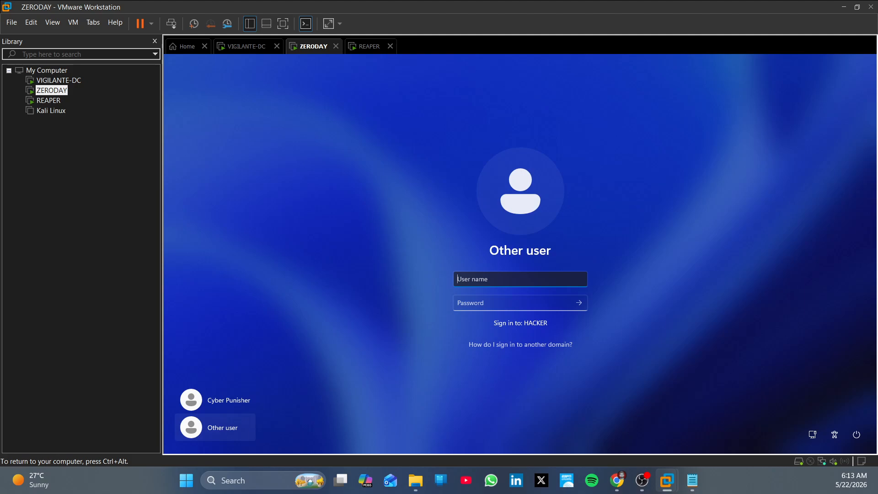
pyautogui.write('cpunisher')
pyautogui.press('Tab')
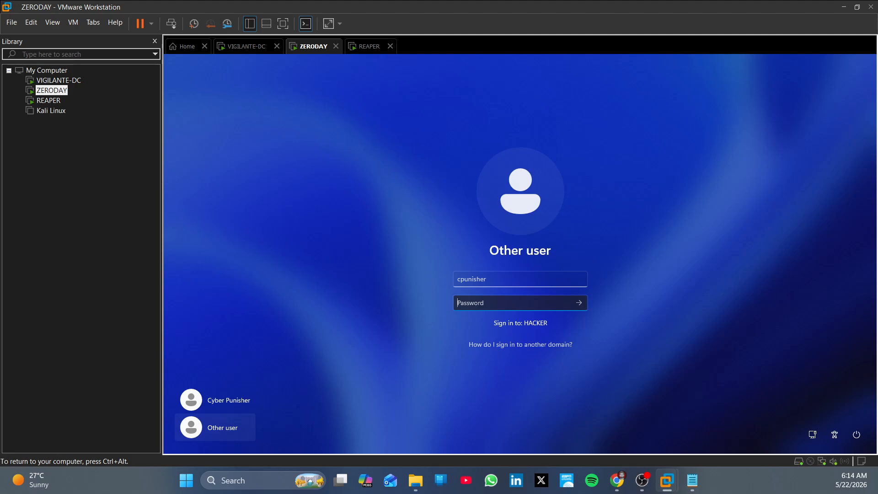
pyautogui.write('*********')
pyautogui.click(564, 303)
pyautogui.press('Return')
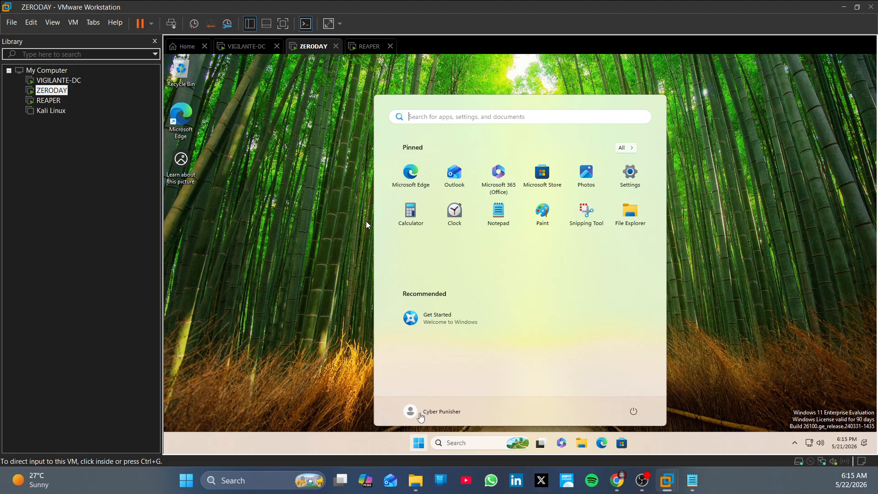
# - Sign the domain user out of ZERODAY and bring up the sign-in form for another user
pyautogui.click(409, 411)
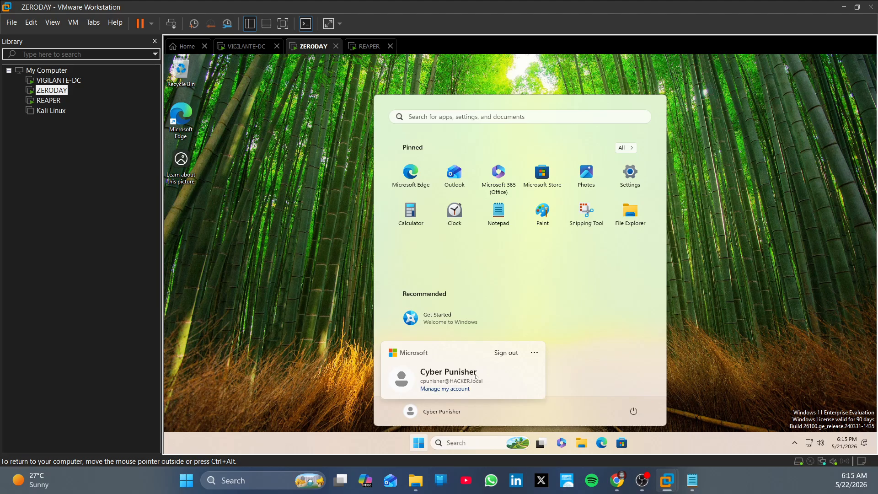
pyautogui.click(506, 356)
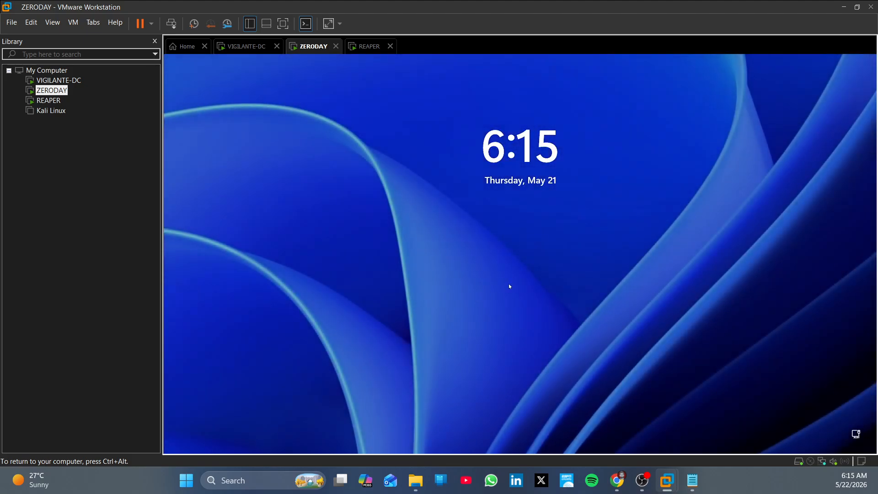
pyautogui.click(529, 331)
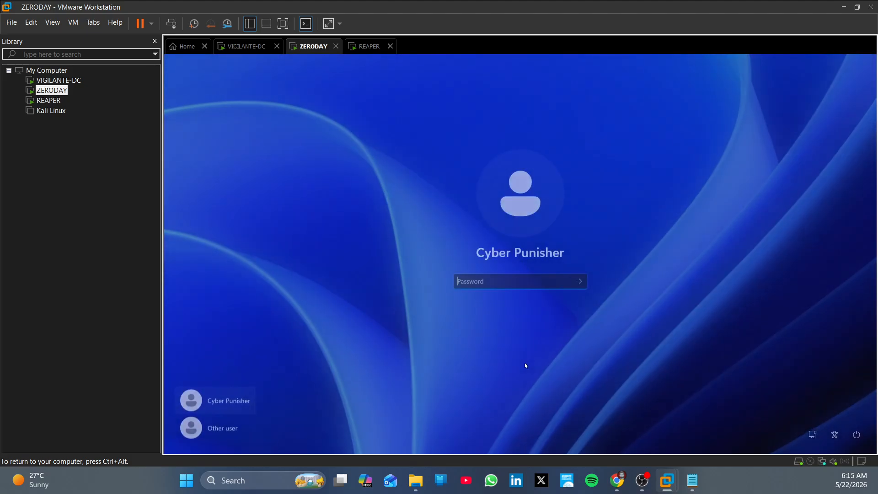
pyautogui.click(250, 426)
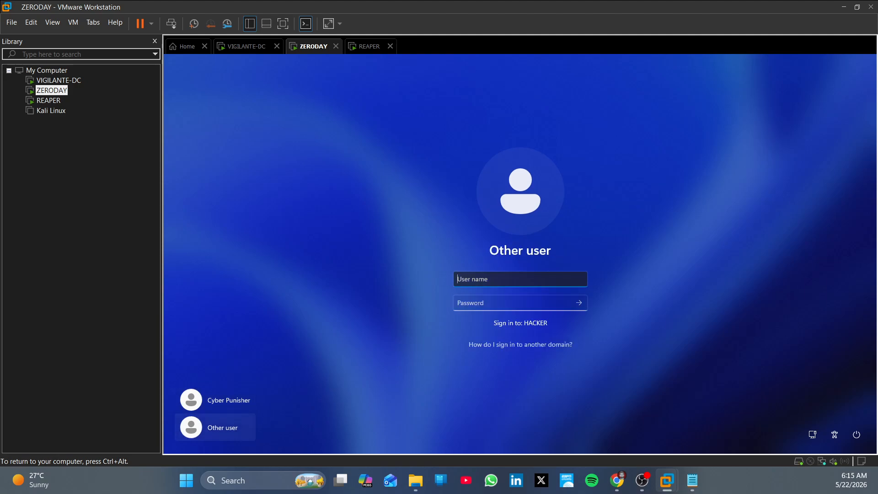
# - Sign in to ZERODAY as hacker\administrator with the account password
pyautogui.write('hacker\\administrator')
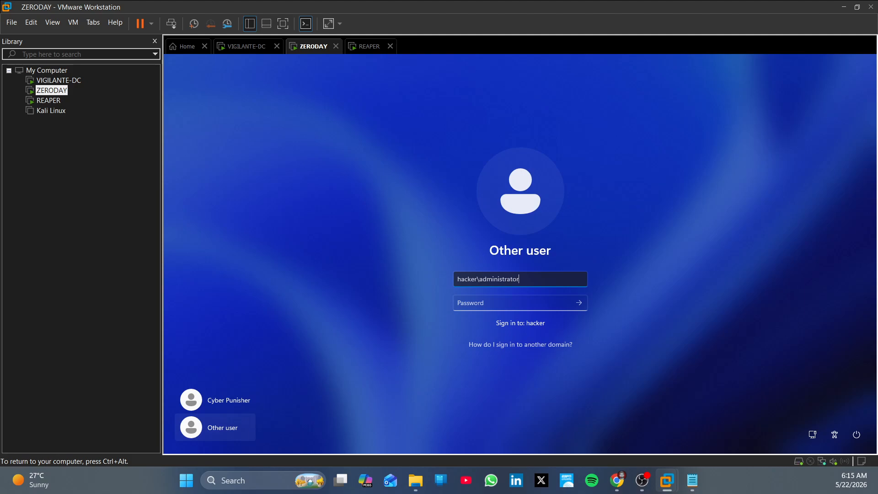
pyautogui.press('Tab')
pyautogui.write('•')
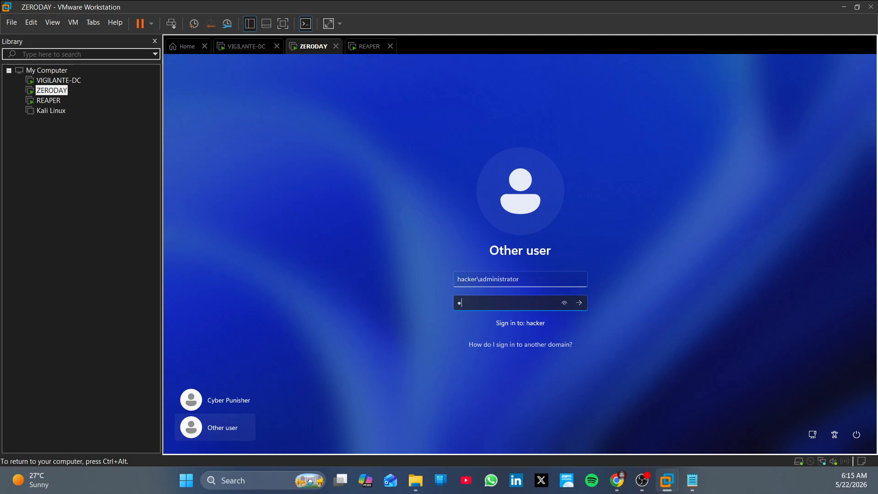
pyautogui.write('••••••••')
pyautogui.click(565, 303)
pyautogui.press('Return')
pyautogui.press('Return')
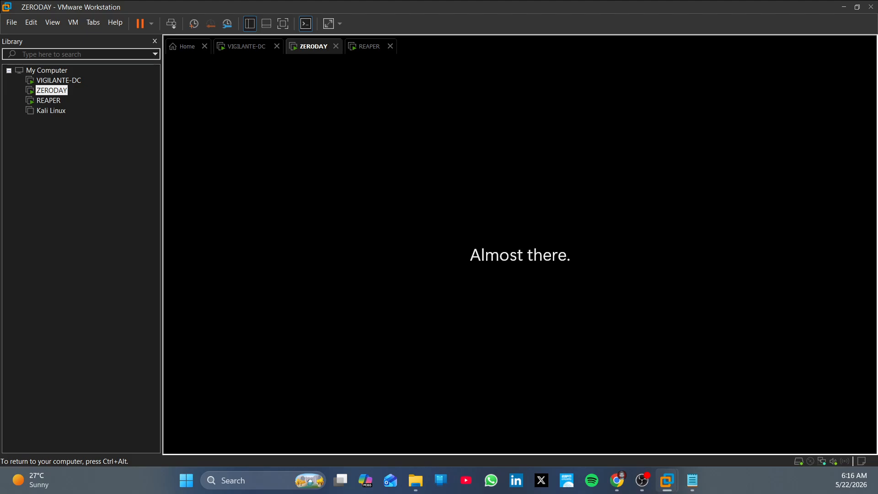
# - Try to open Computer Management on ZERODAY
pyautogui.press('super')
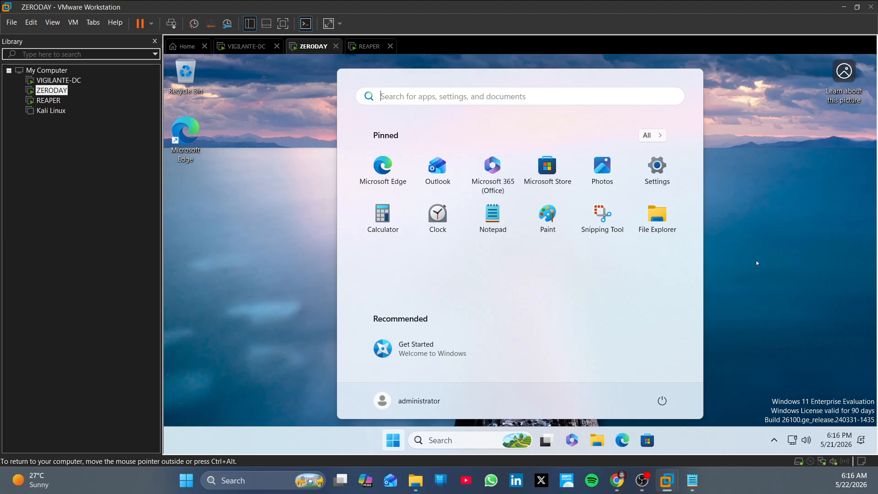
pyautogui.click(398, 442)
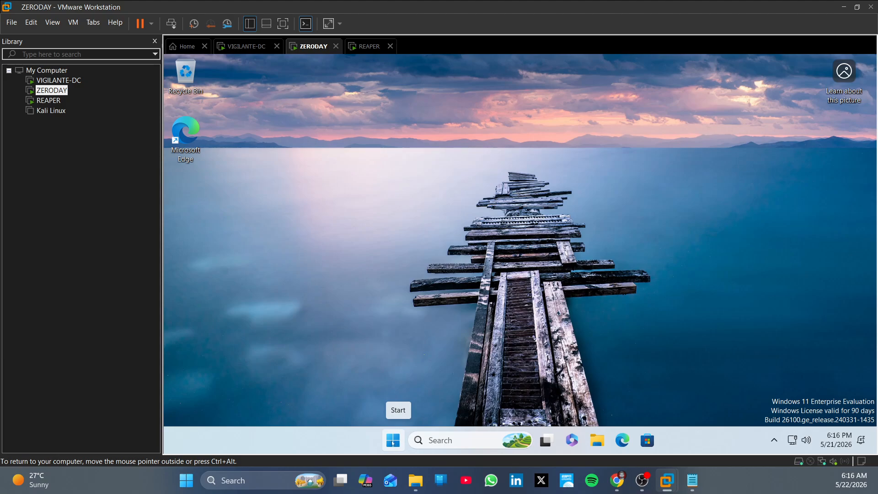
pyautogui.rightClick(392, 443)
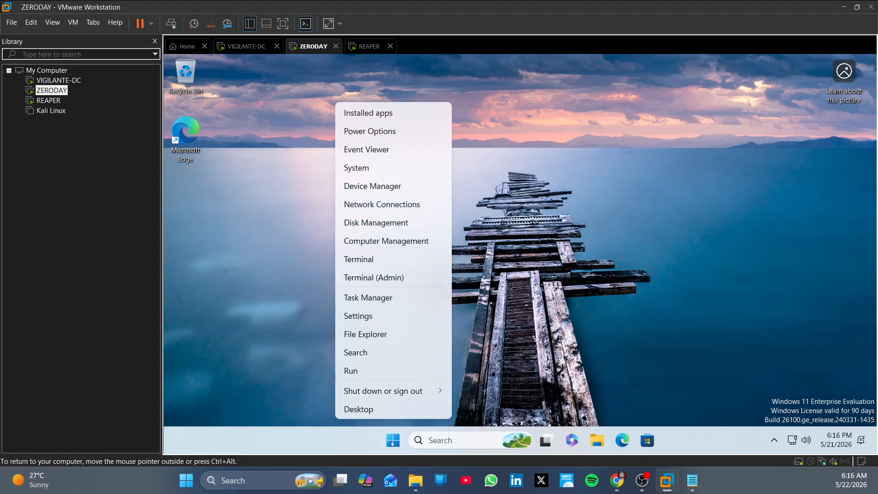
pyautogui.click(404, 248)
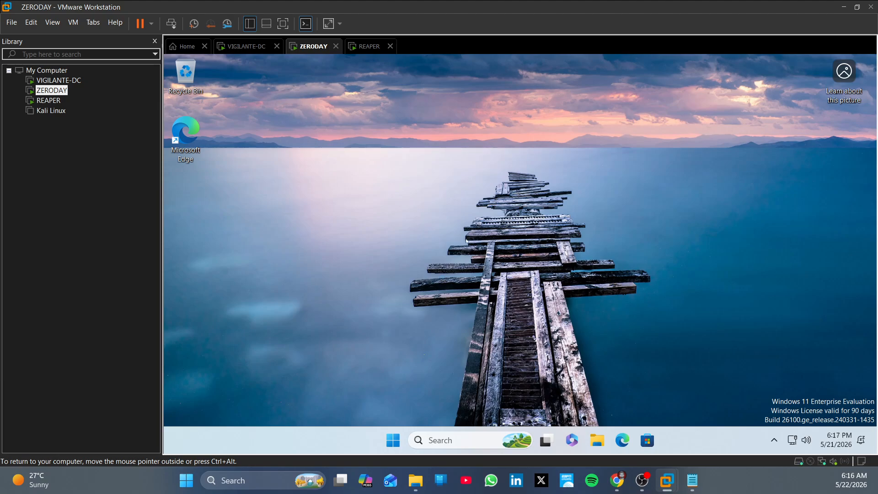
pyautogui.rightClick(393, 440)
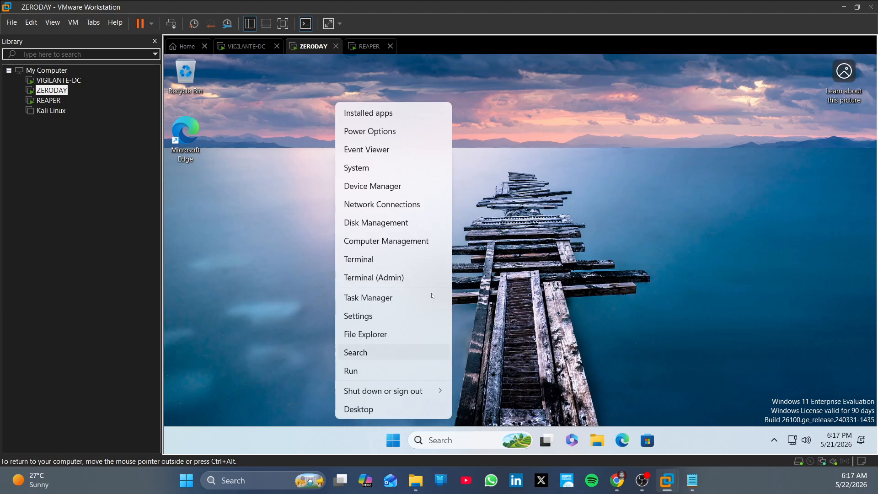
pyautogui.click(421, 245)
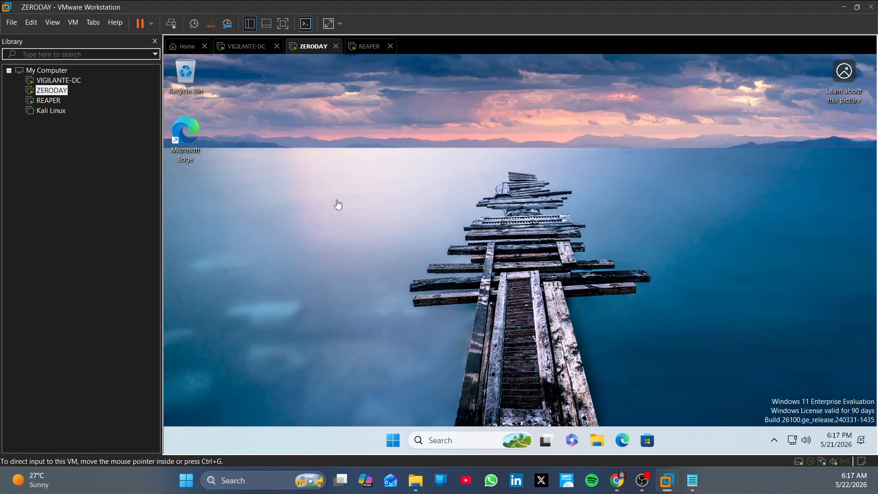
# - Switch to the REAPER virtual machine and shut down its Windows system
pyautogui.click(366, 48)
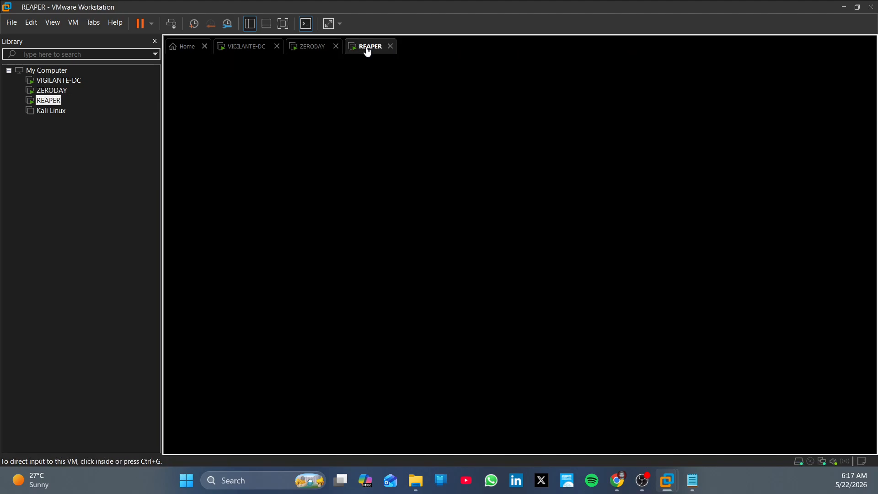
pyautogui.click(418, 443)
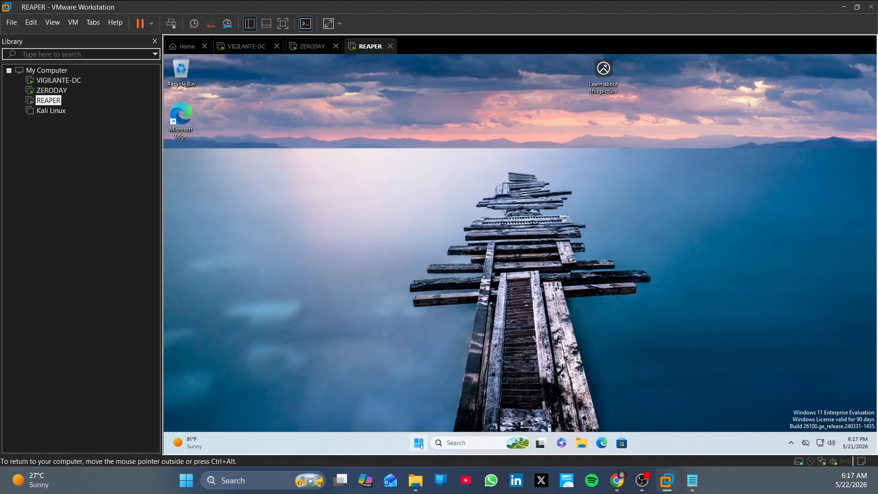
pyautogui.click(633, 411)
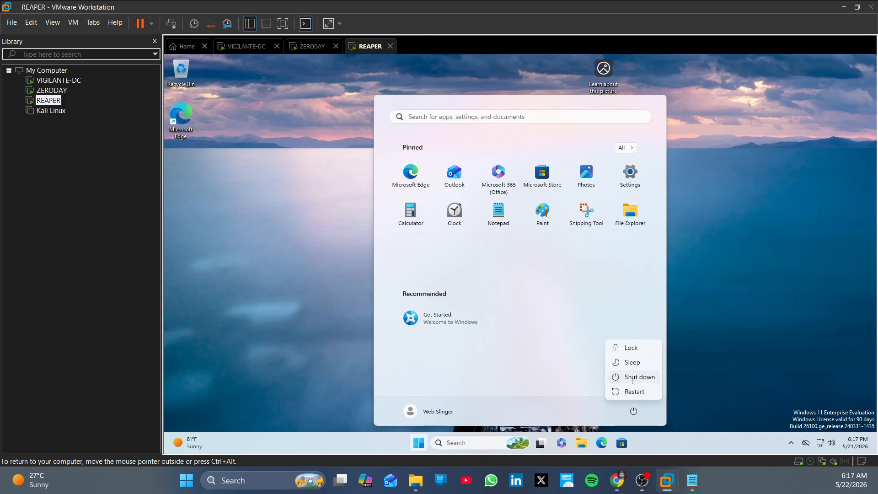
pyautogui.click(633, 377)
# - Return to the ZERODAY virtual machine and refresh its desktop several times
pyautogui.click(307, 46)
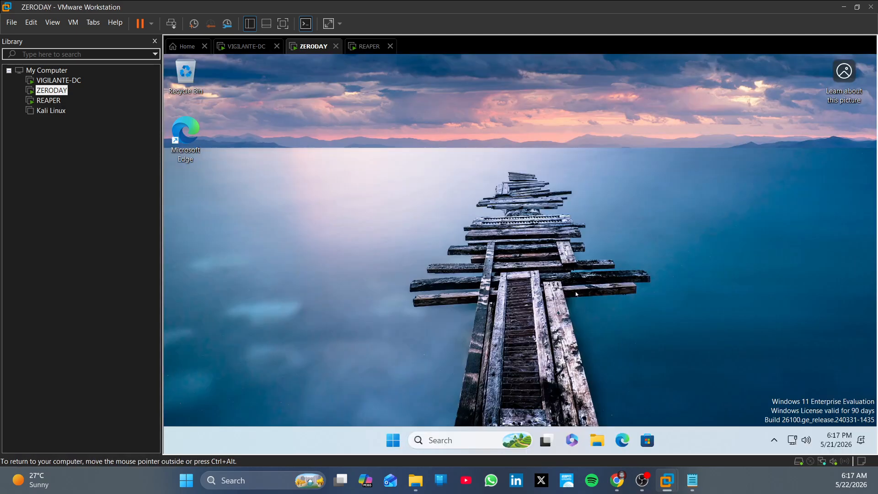
pyautogui.rightClick(403, 189)
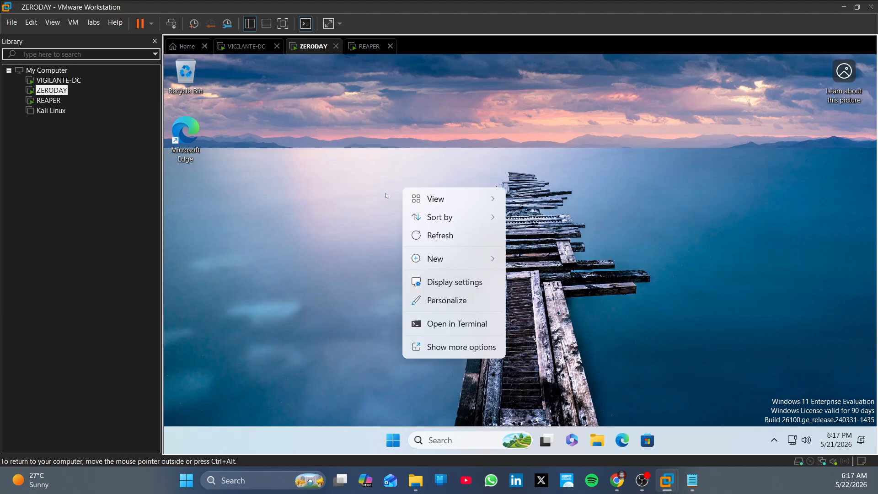
pyautogui.click(432, 238)
pyautogui.rightClick(435, 244)
pyautogui.click(458, 271)
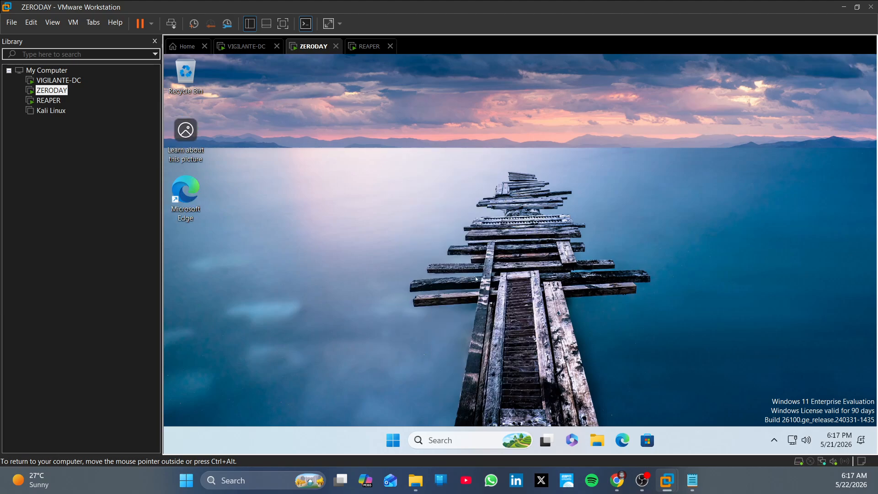
pyautogui.rightClick(704, 209)
pyautogui.click(733, 247)
pyautogui.rightClick(597, 189)
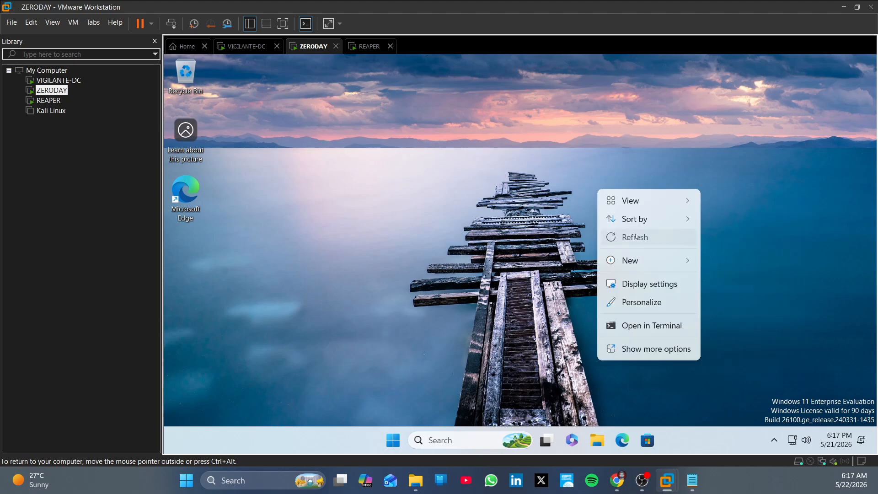
pyautogui.click(612, 236)
pyautogui.rightClick(513, 178)
pyautogui.click(525, 223)
pyautogui.rightClick(521, 206)
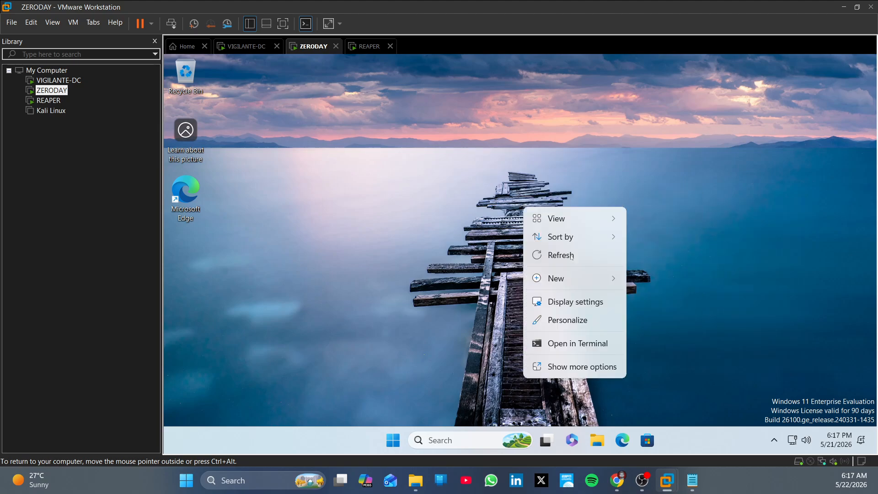
pyautogui.click(532, 251)
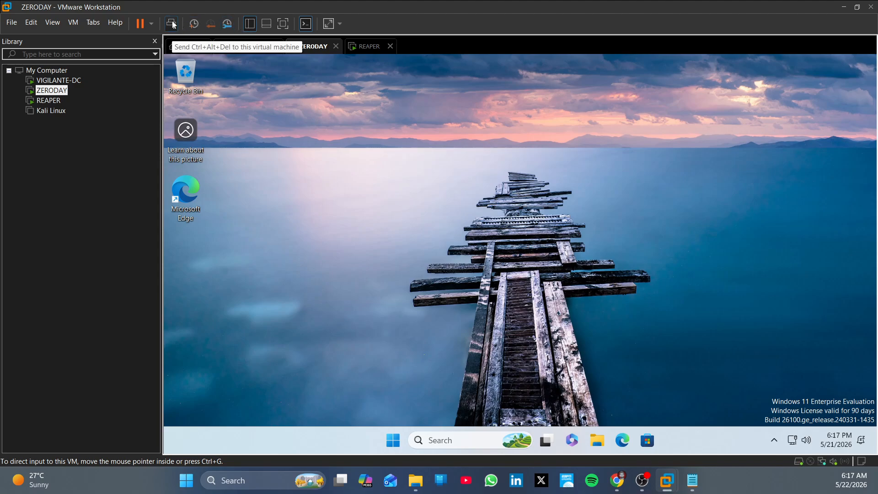
pyautogui.click(392, 440)
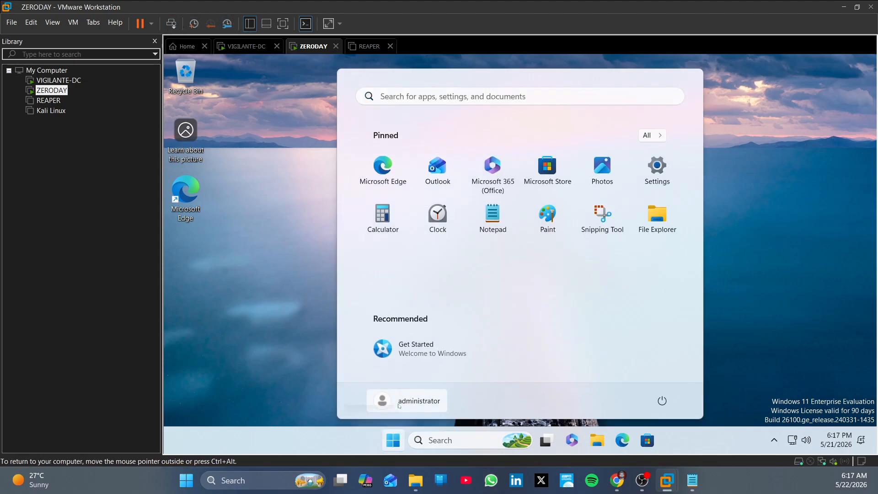
pyautogui.click(402, 400)
pyautogui.click(308, 343)
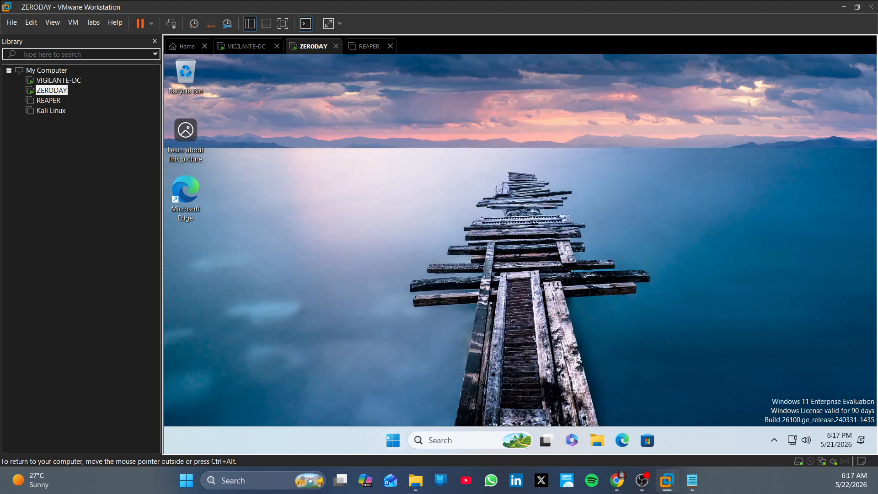
# - Search for Computer Management on ZERODAY, launch it again and move its loading window aside
pyautogui.rightClick(389, 439)
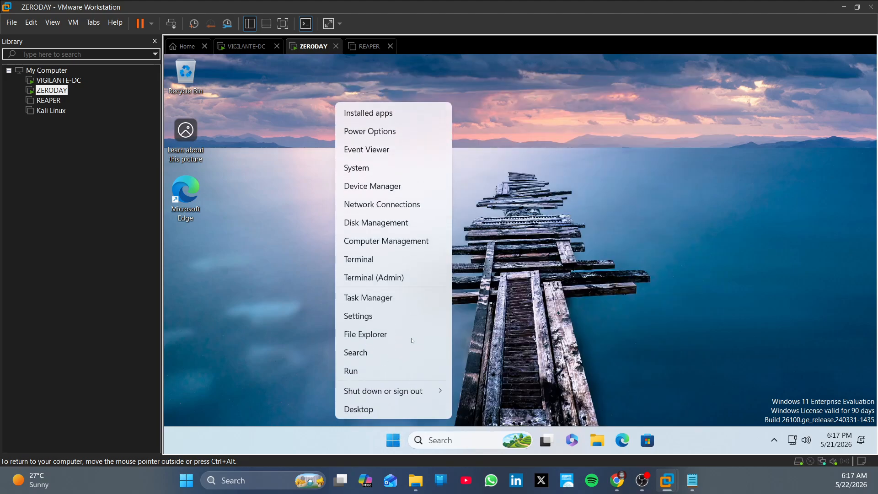
pyautogui.click(448, 443)
pyautogui.write('co')
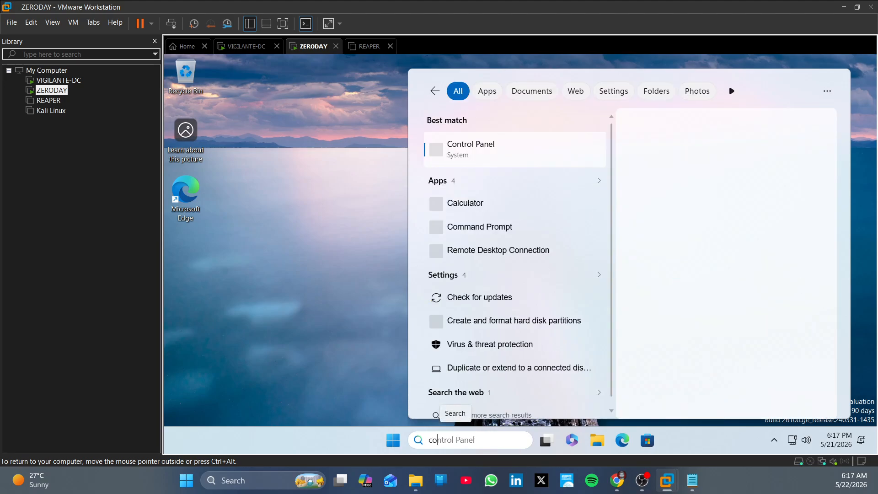
pyautogui.write('ntrol Panelmp')
pyautogui.press('Escape')
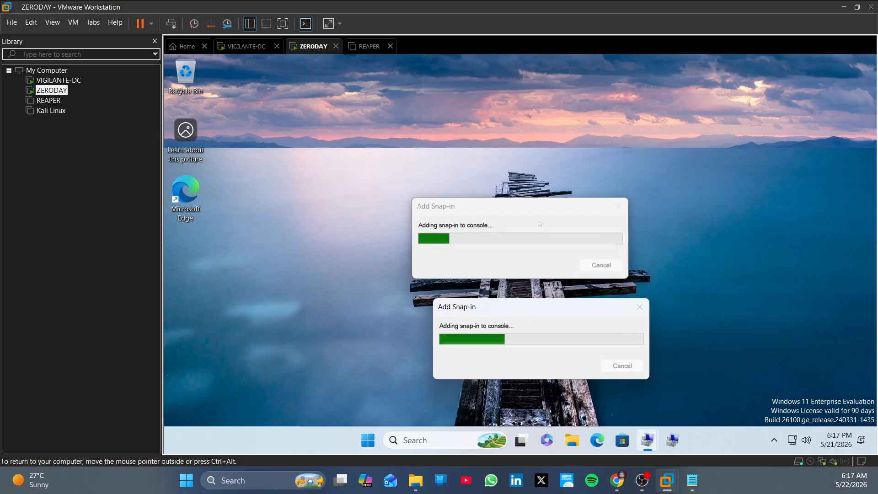
pyautogui.moveTo(435, 193); pyautogui.dragTo(667, 189)
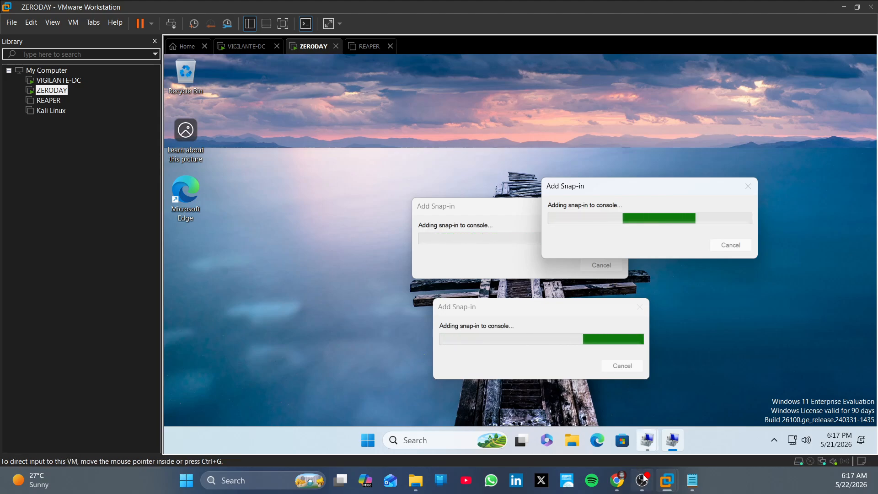
pyautogui.moveTo(646, 483)
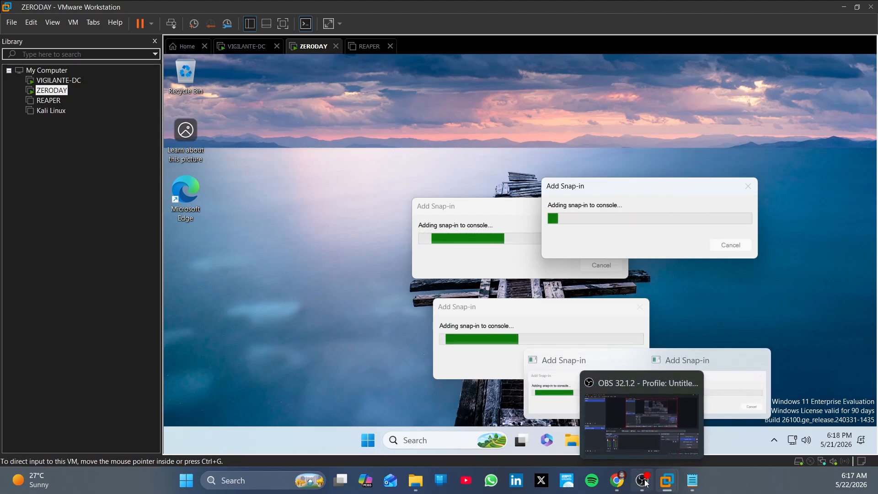
pyautogui.click(642, 480)
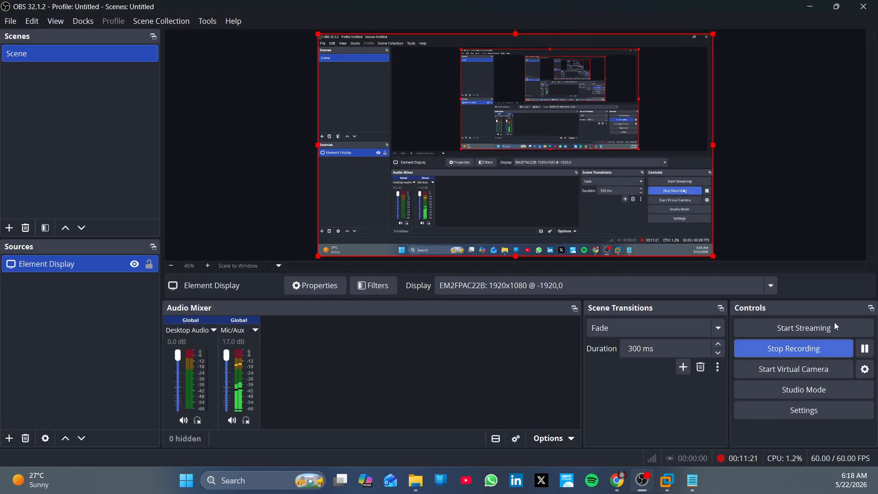
pyautogui.click(802, 7)
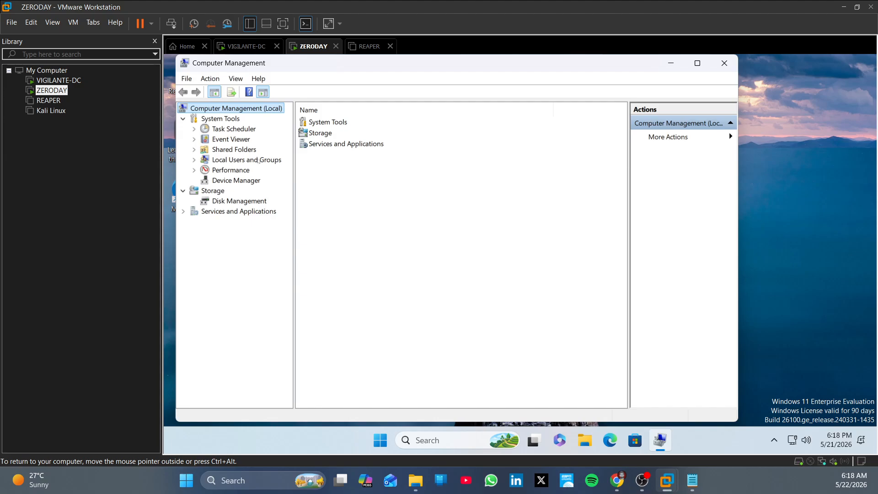
# - Add the HACKER.local user cpunisher to the local Administrators group on ZERODAY
pyautogui.click(258, 161)
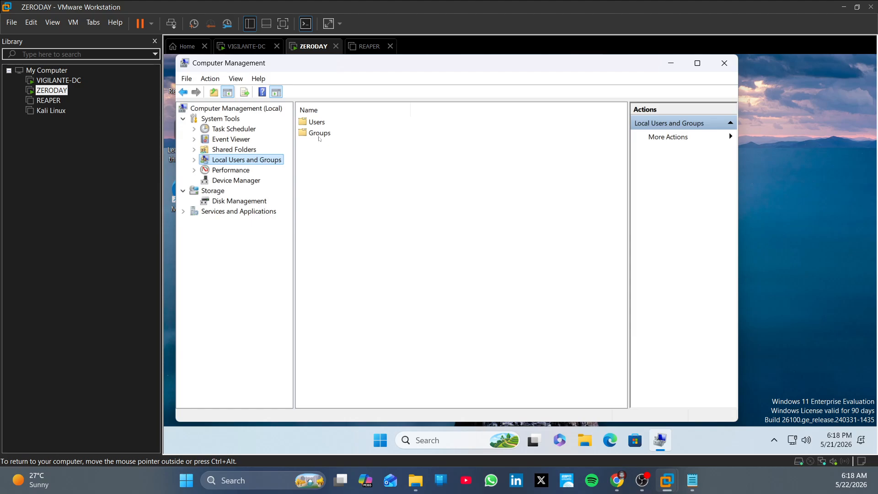
pyautogui.doubleClick(318, 133)
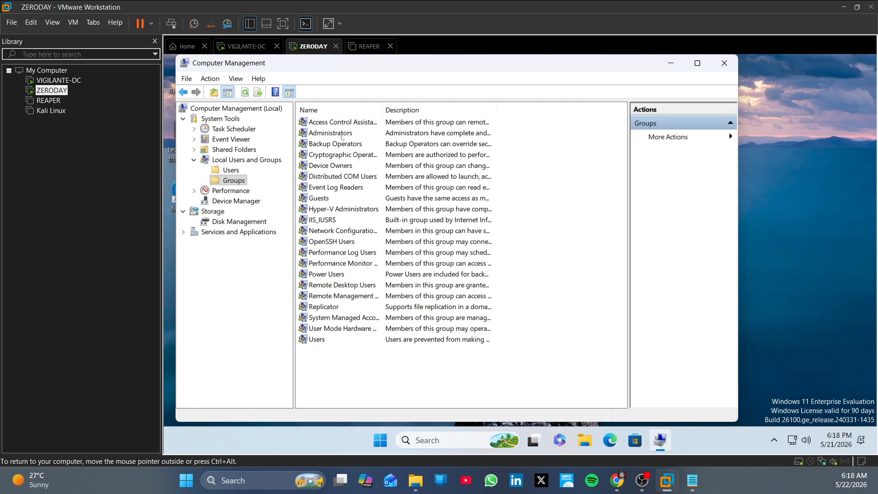
pyautogui.doubleClick(342, 137)
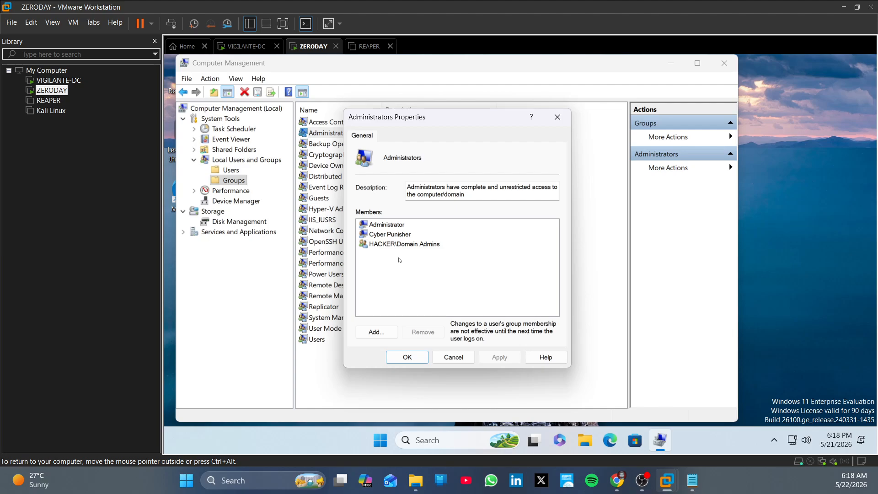
pyautogui.click(377, 331)
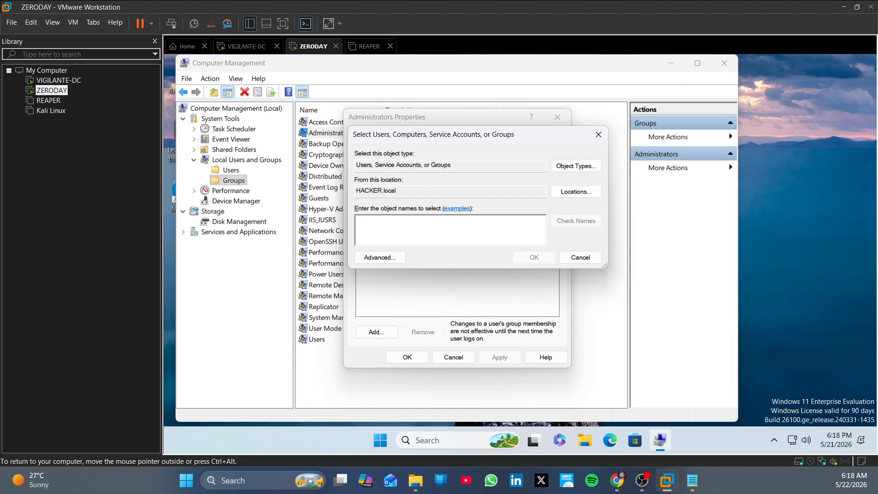
pyautogui.write('cpunisher')
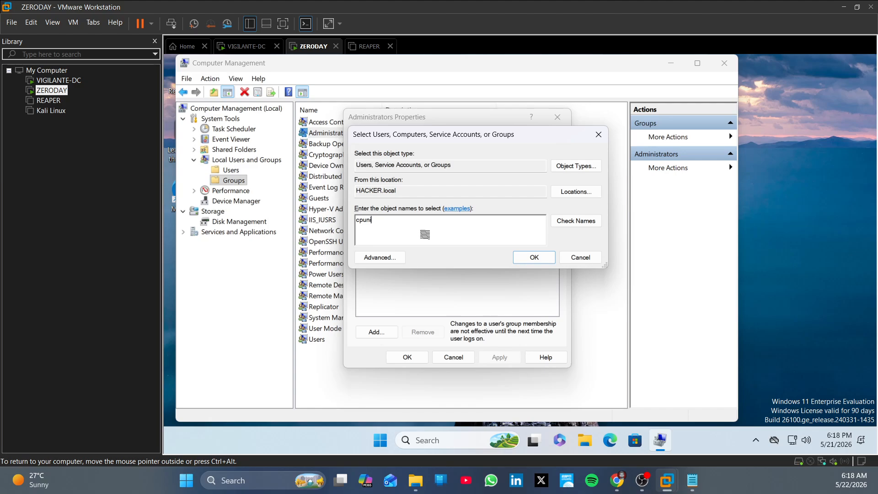
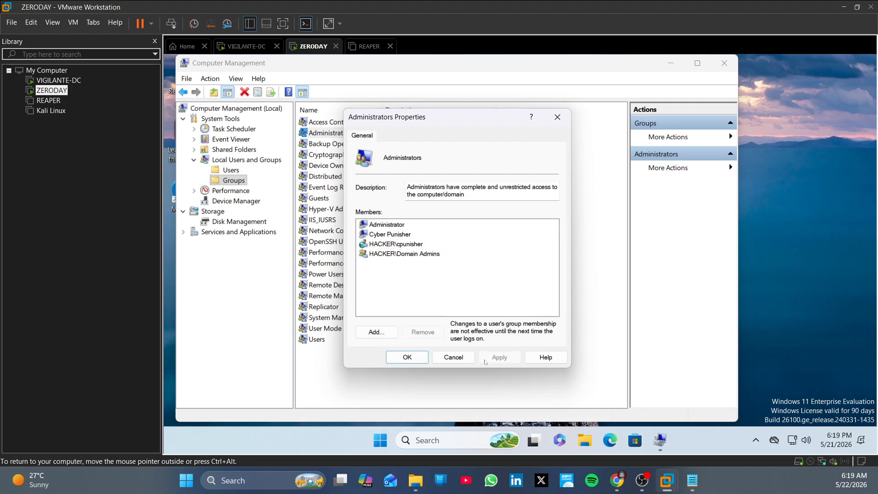
pyautogui.click(414, 360)
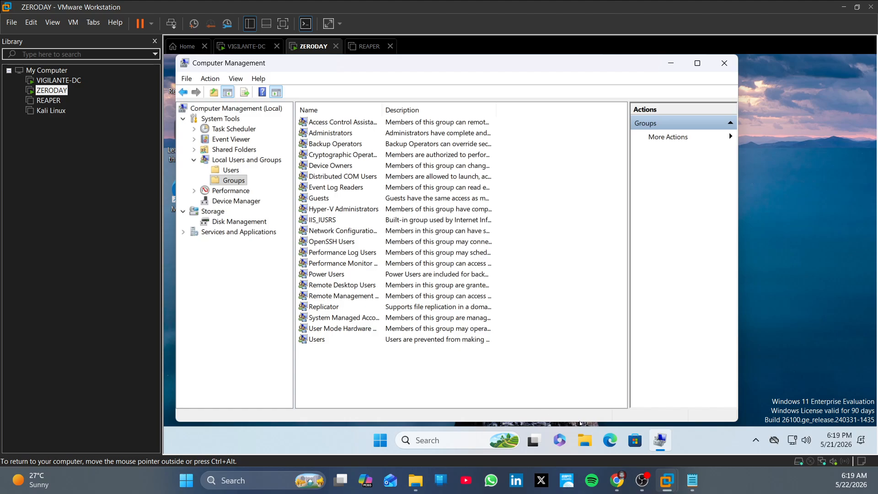
pyautogui.click(643, 480)
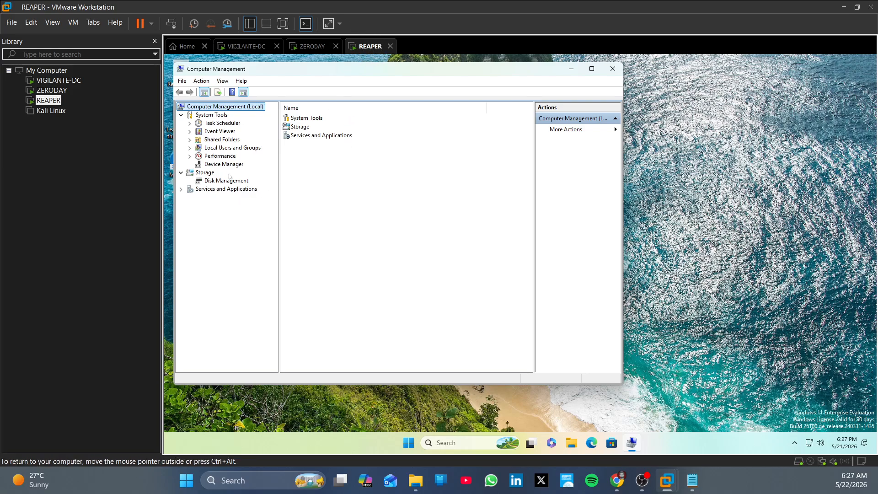
# - Open the local Administrators group's properties on REAPER and add the verified HACKER.local user cpunisher as a member
pyautogui.doubleClick(231, 148)
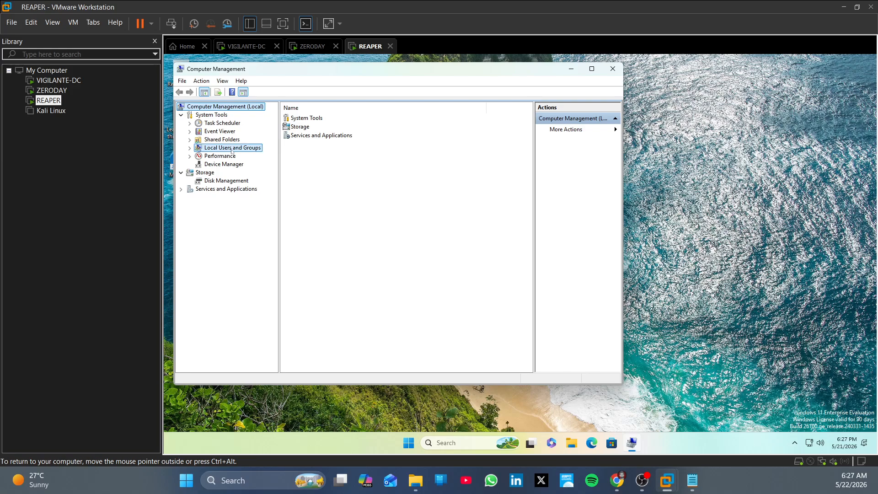
pyautogui.doubleClick(299, 128)
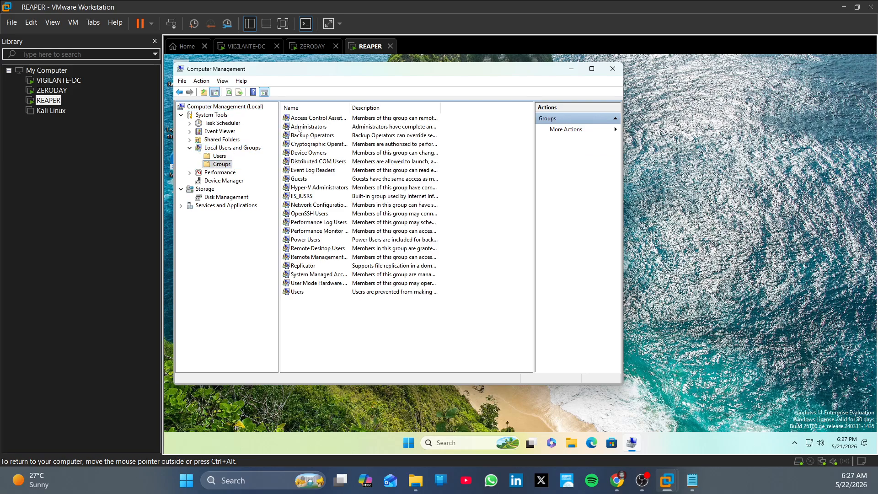
pyautogui.doubleClick(306, 128)
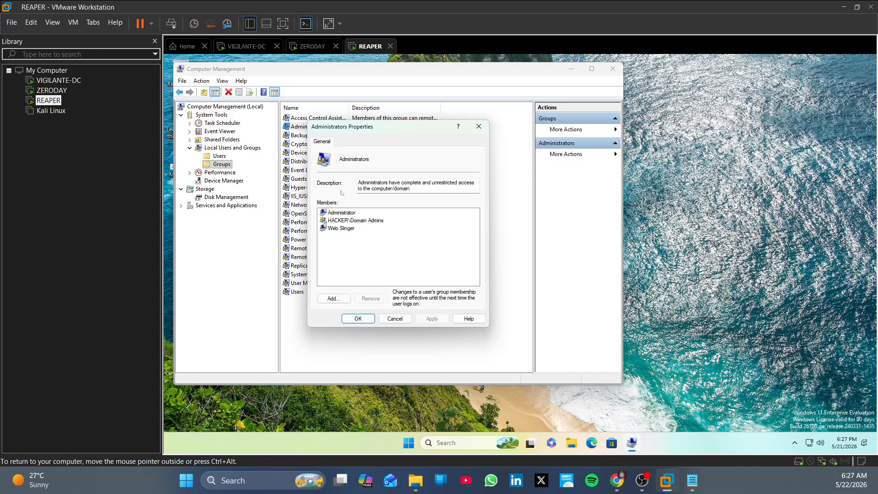
pyautogui.click(345, 300)
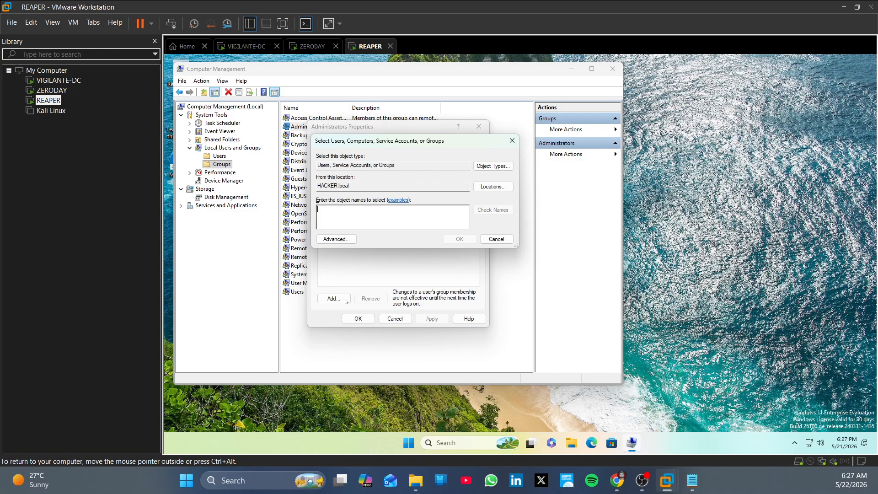
pyautogui.write('cpunis')
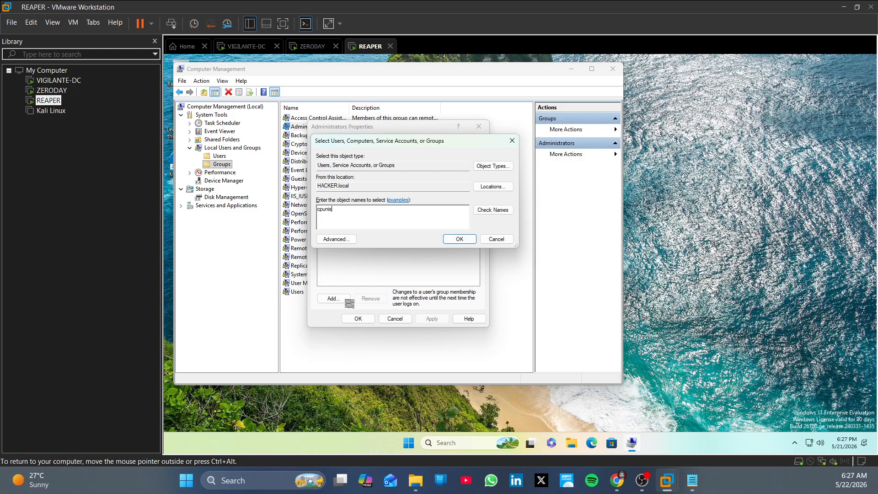
pyautogui.write('her')
pyautogui.click(493, 210)
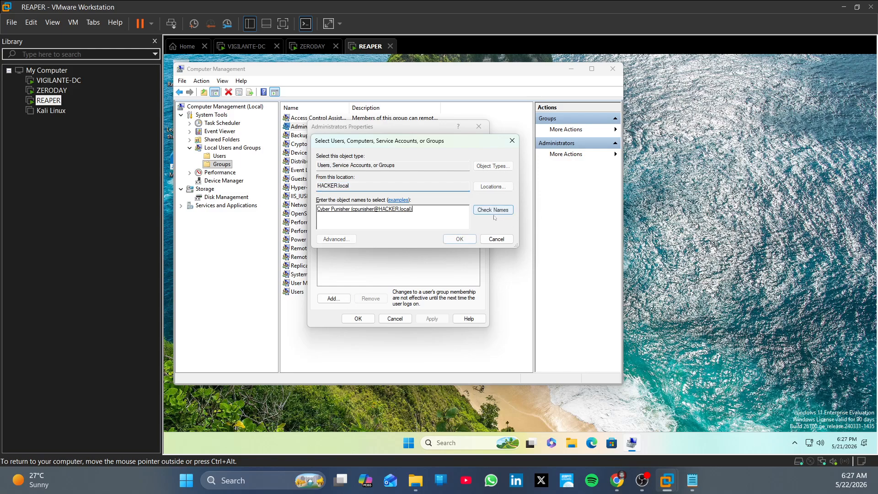
pyautogui.click(459, 239)
pyautogui.click(334, 298)
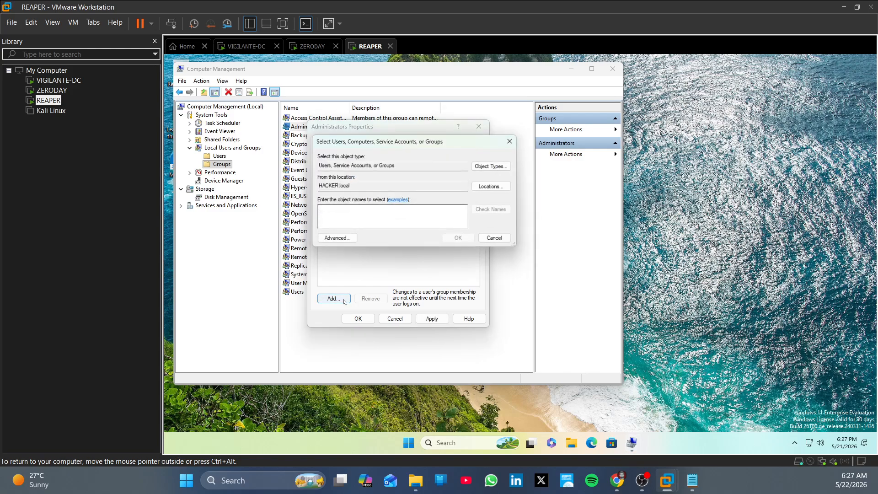
pyautogui.write('wslinger')
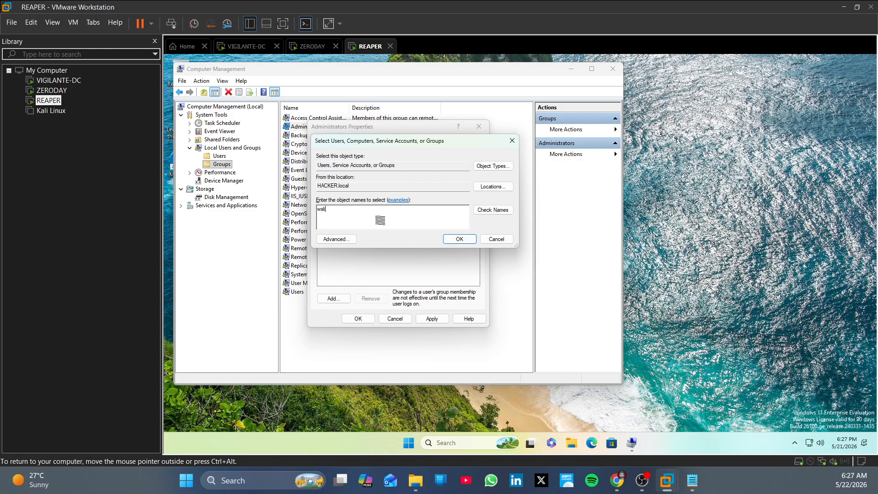
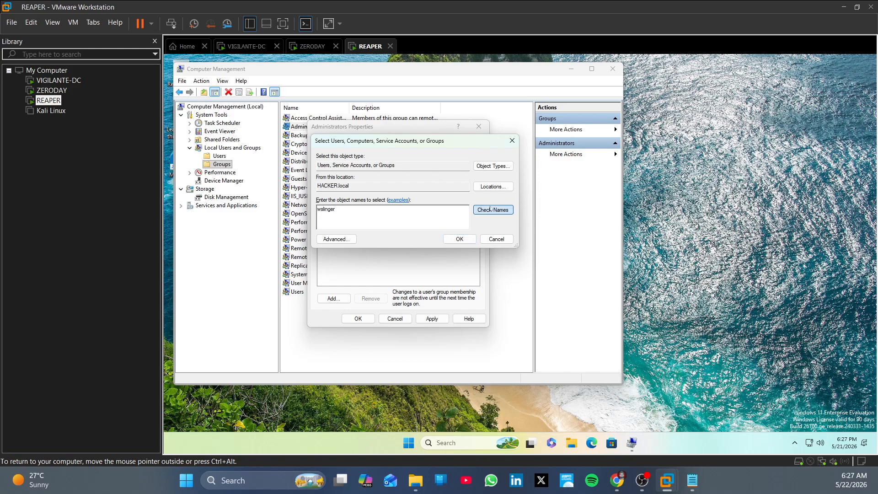
pyautogui.click(459, 239)
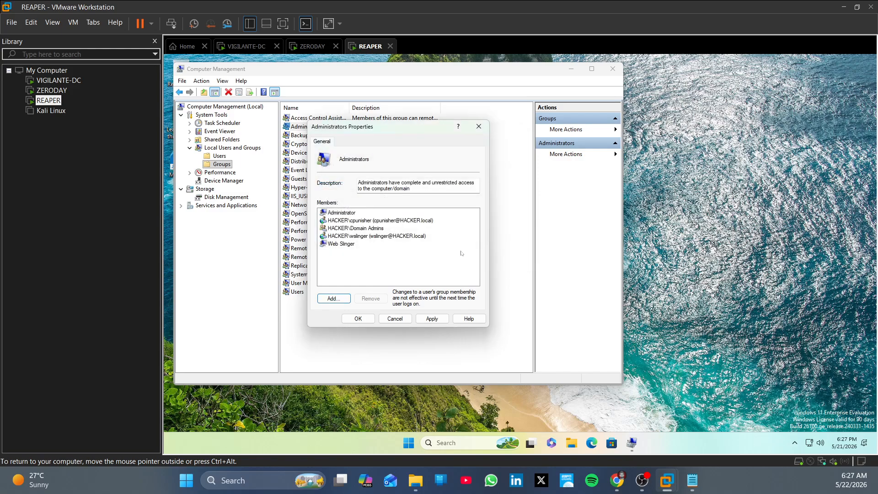
pyautogui.click(442, 319)
pyautogui.click(431, 318)
pyautogui.click(358, 319)
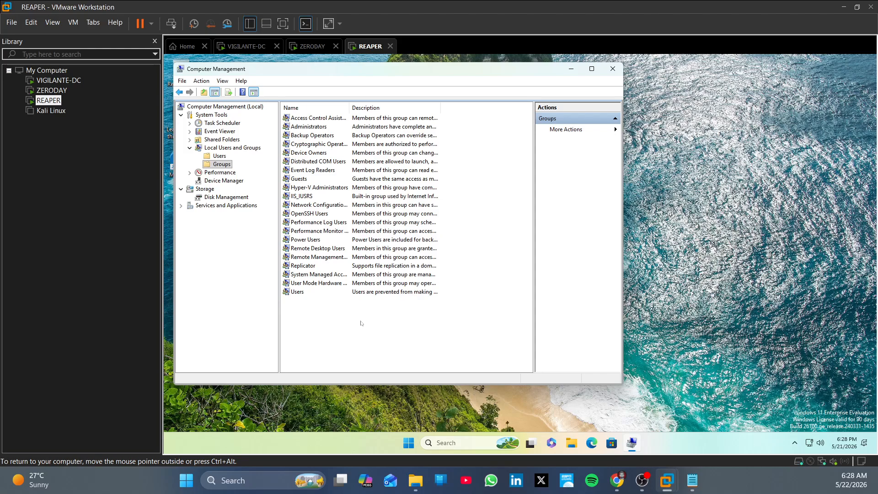
# - Browse the Local Disk (C:) contents on REAPER and display the details of the signed-in account
pyautogui.click(571, 443)
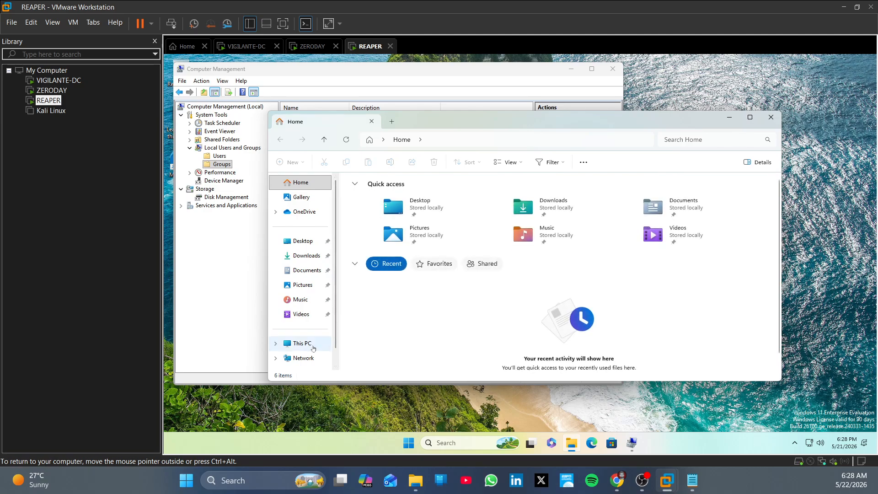
pyautogui.click(302, 343)
pyautogui.doubleClick(402, 201)
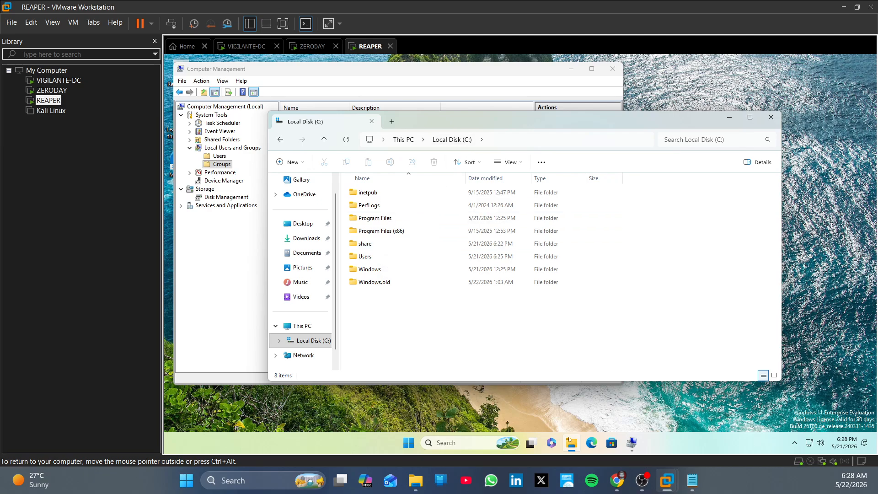
pyautogui.click(414, 444)
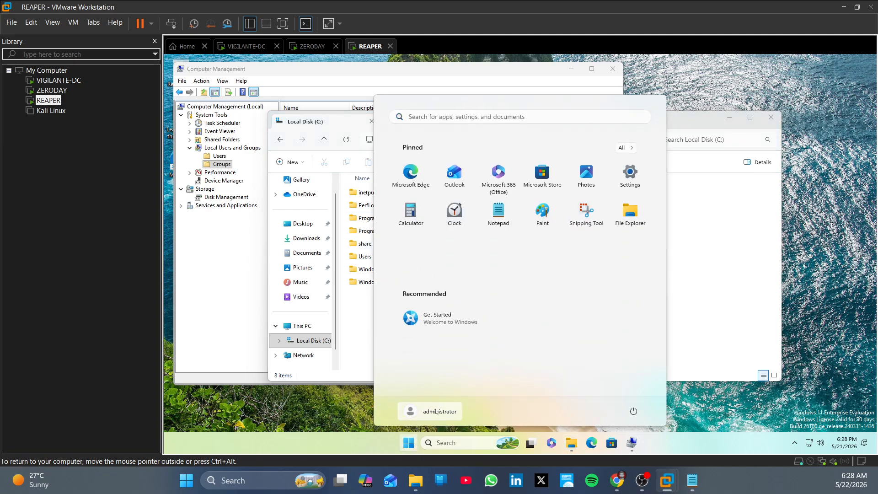
pyautogui.click(427, 411)
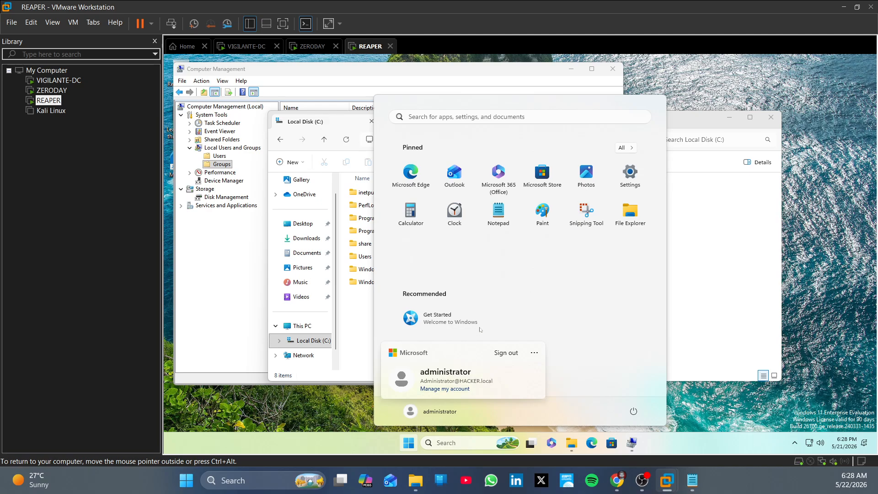
# - Switch to the VIGILANTE-DC virtual machine and open Server Manager
pyautogui.click(246, 46)
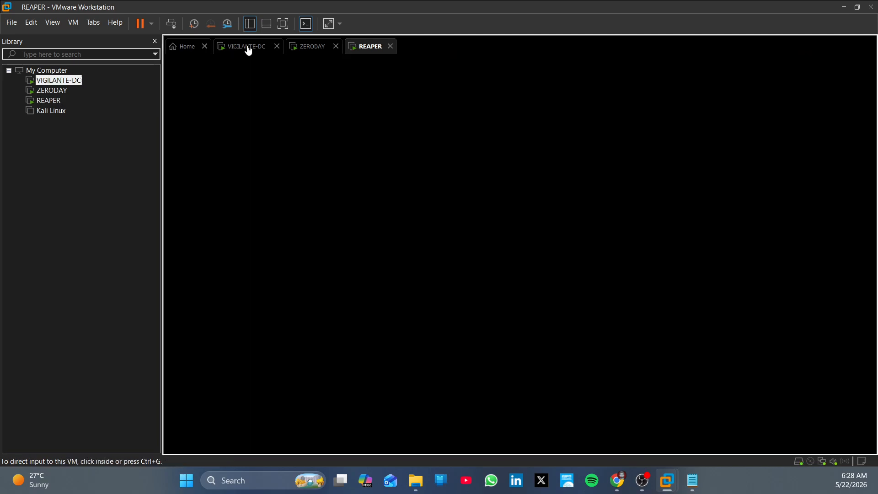
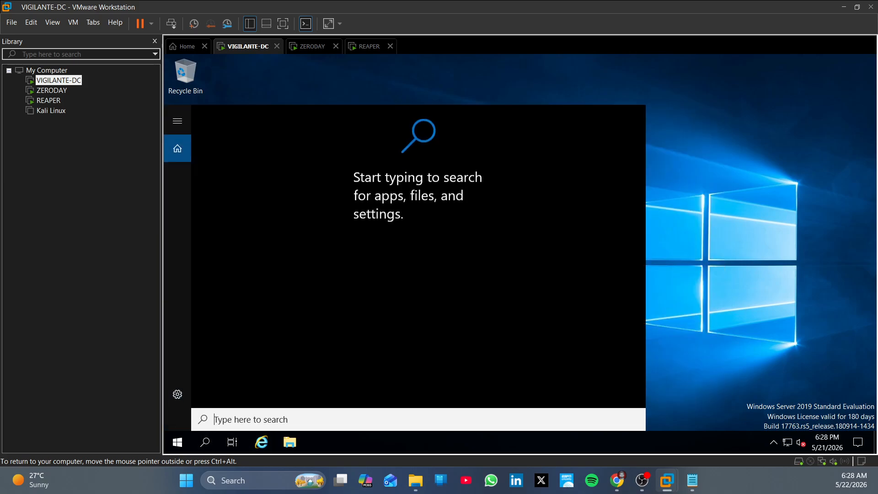
pyautogui.write('serv')
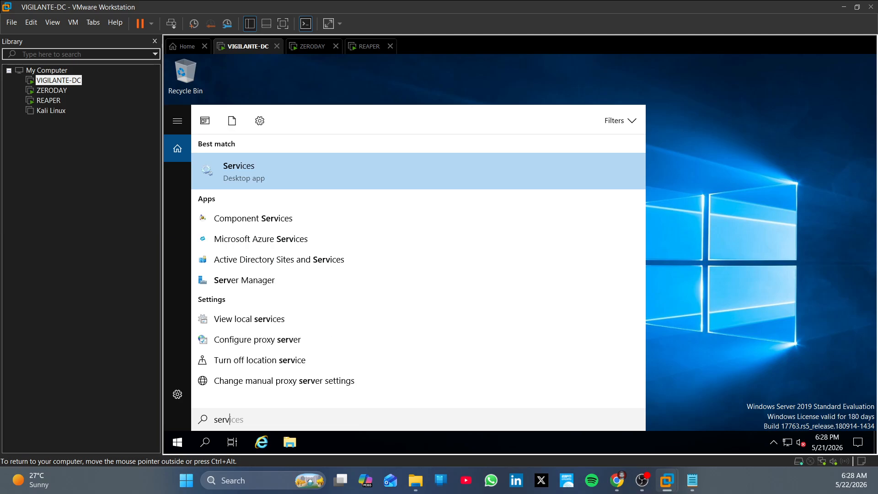
pyautogui.press('Down')
pyautogui.press('Down')
pyautogui.press('Down')
pyautogui.press('Down')
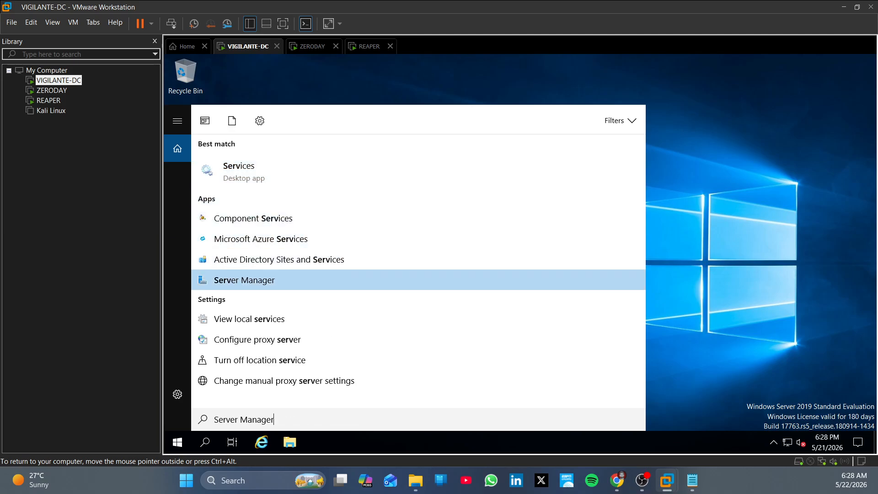
pyautogui.press('Return')
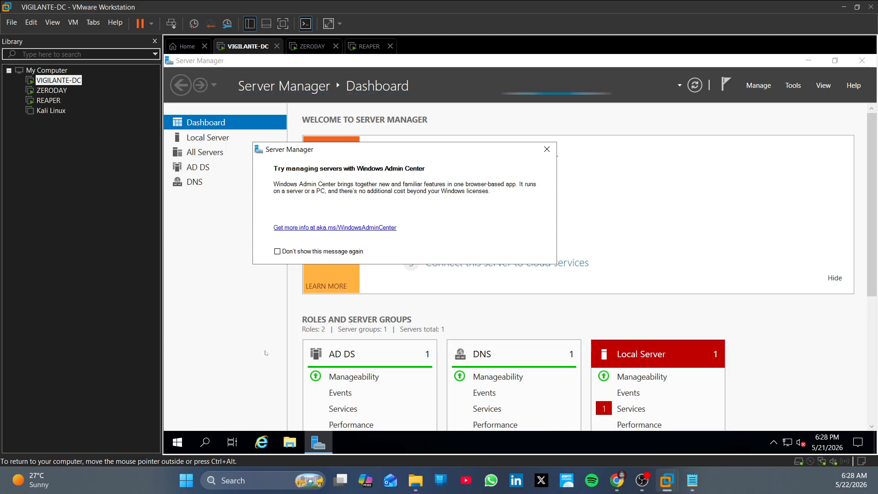
# - Open Active Directory Users and Computers and check the REAPER and ZERODAY entries in the HACKER.local Computers container
pyautogui.click(793, 85)
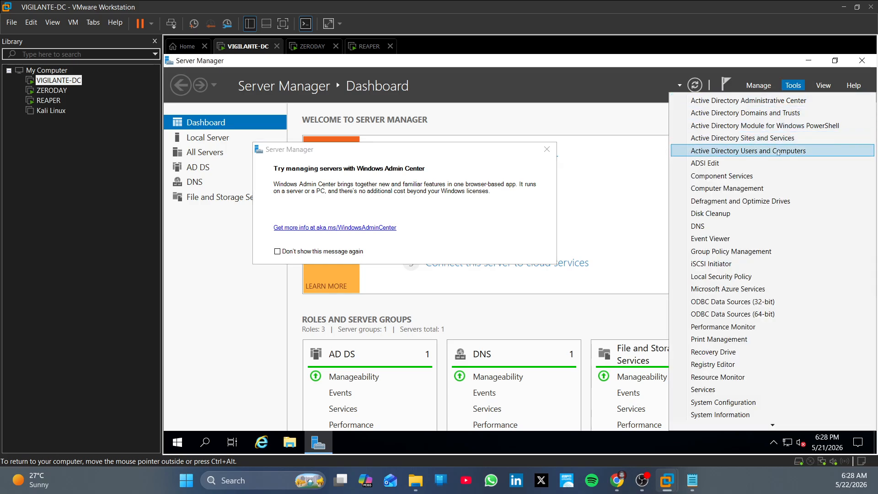
pyautogui.click(773, 152)
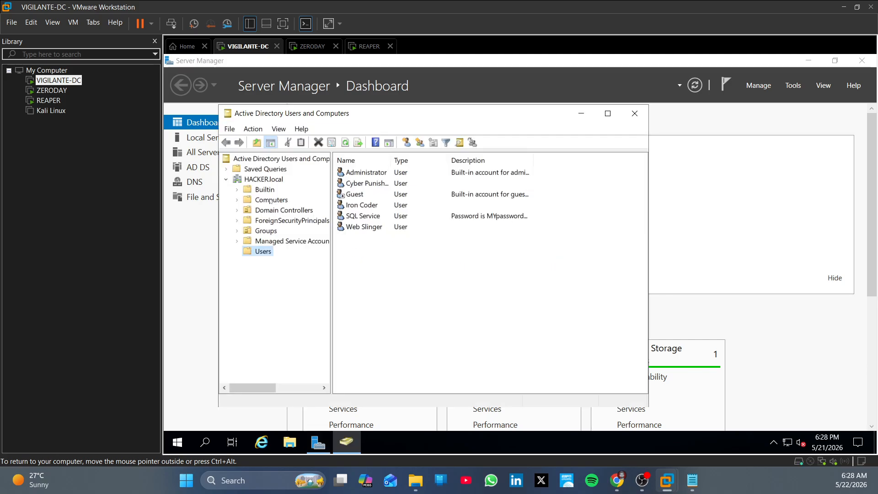
pyautogui.click(270, 201)
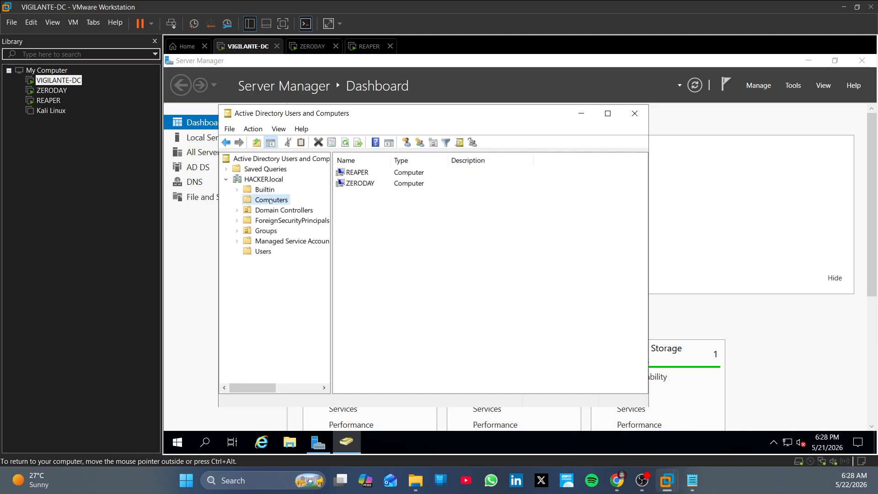
pyautogui.moveTo(400, 217); pyautogui.dragTo(354, 218)
pyautogui.moveTo(428, 207); pyautogui.dragTo(374, 174)
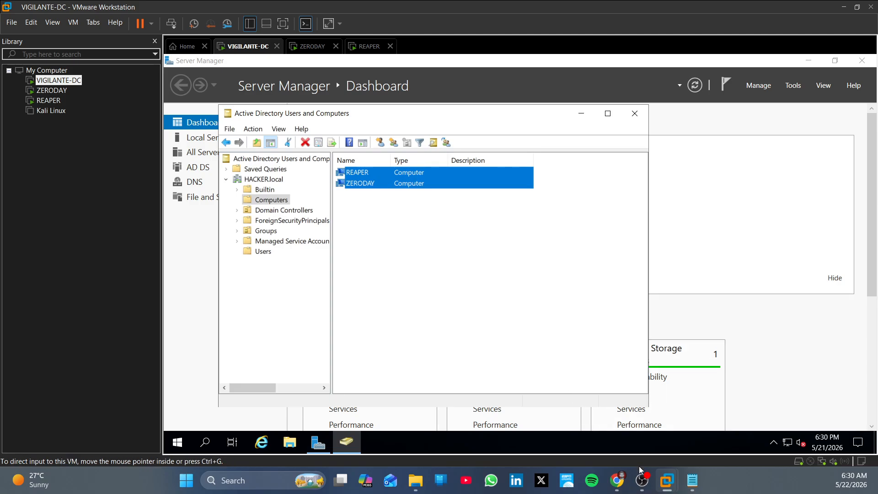
pyautogui.click(642, 480)
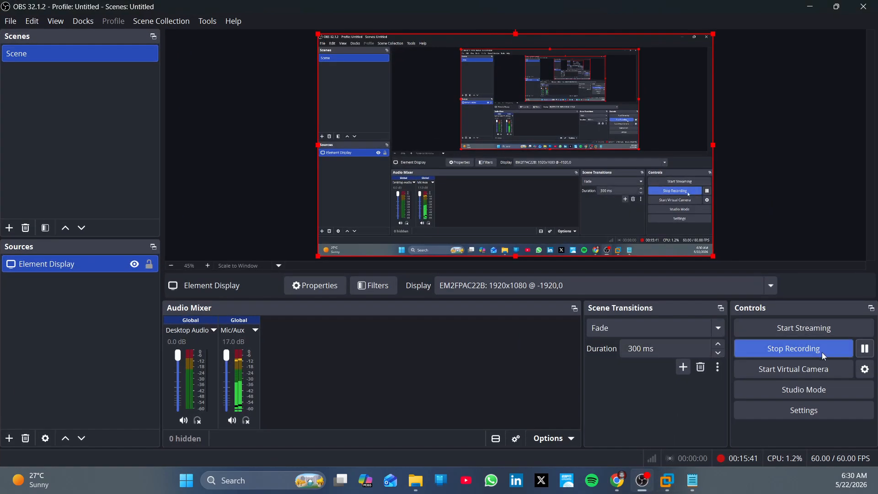